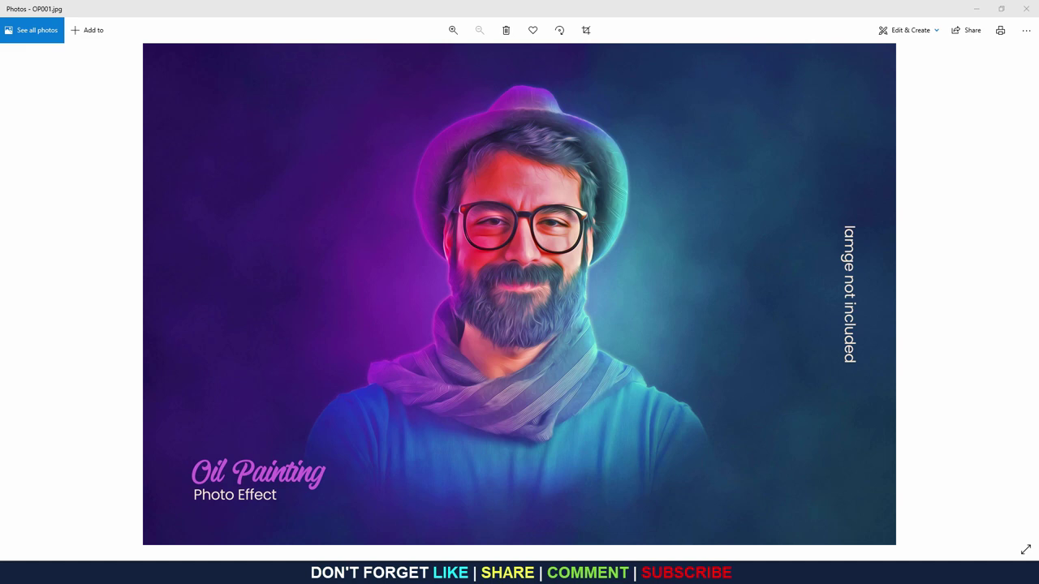
Browse the Oil Painting samples full screen, ending on the man in sunglasses against blue-green
key(F11)
key(Right)
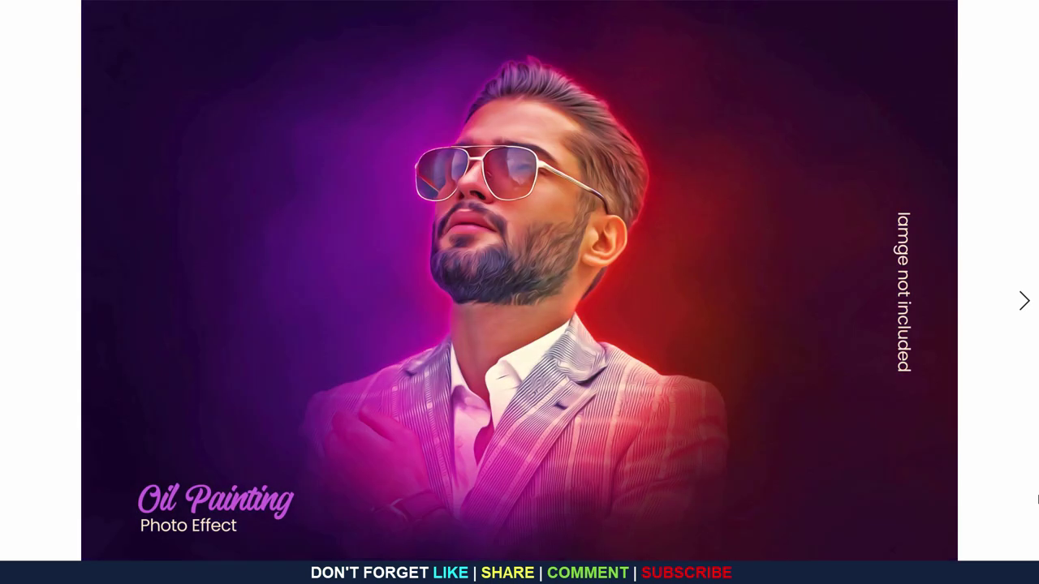
key(Right)
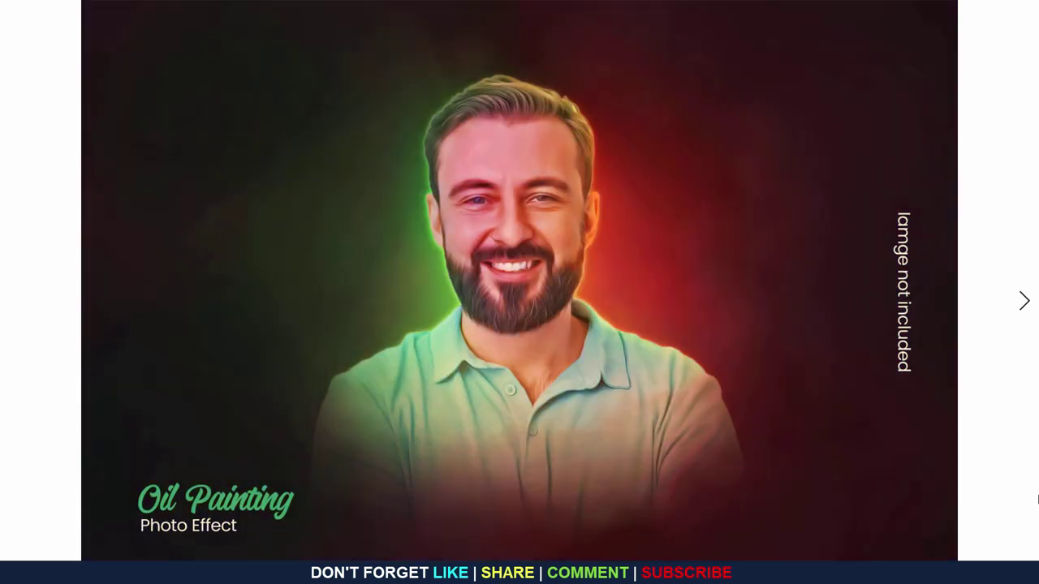
key(Left)
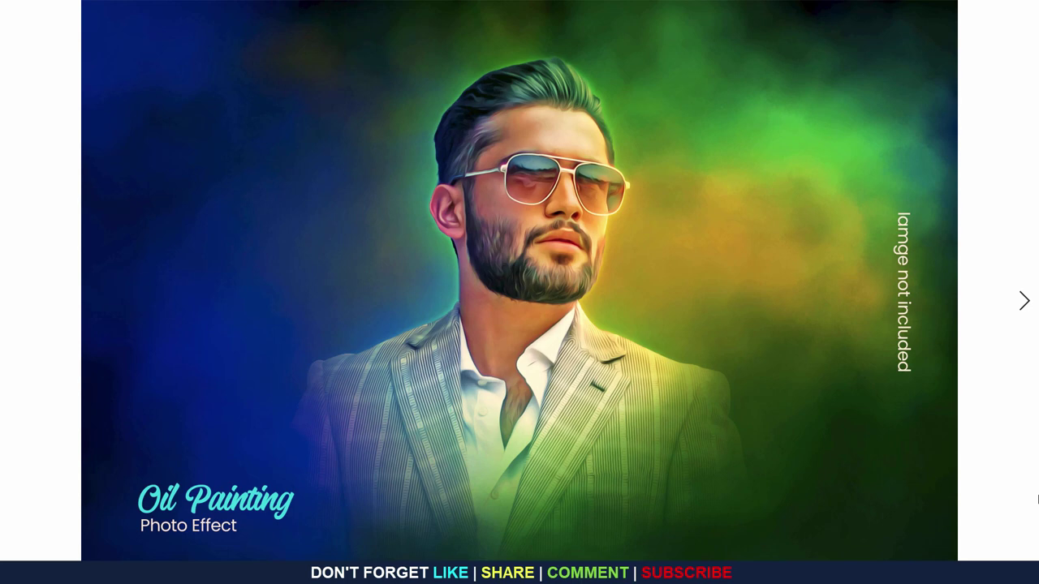
key(Right)
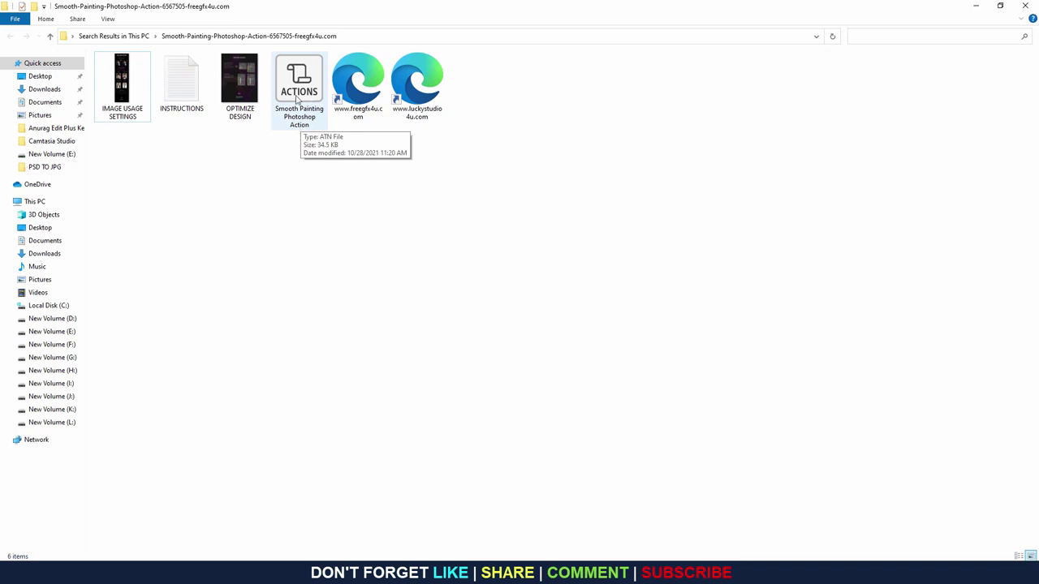
Load the Smooth Painting Photoshop Action .atn file into Photoshop
drag(129, 147, 515, 102)
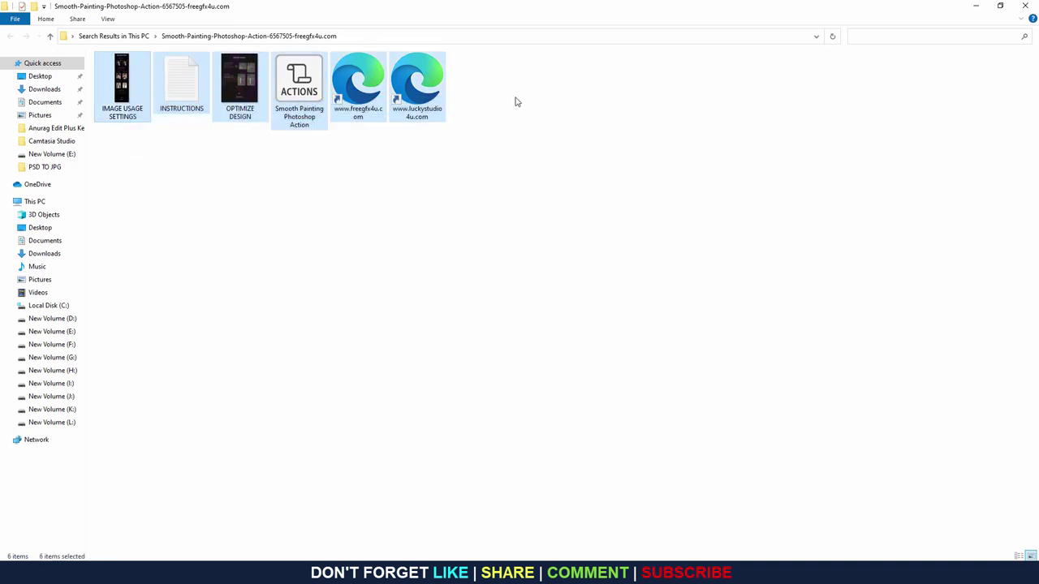
click(528, 183)
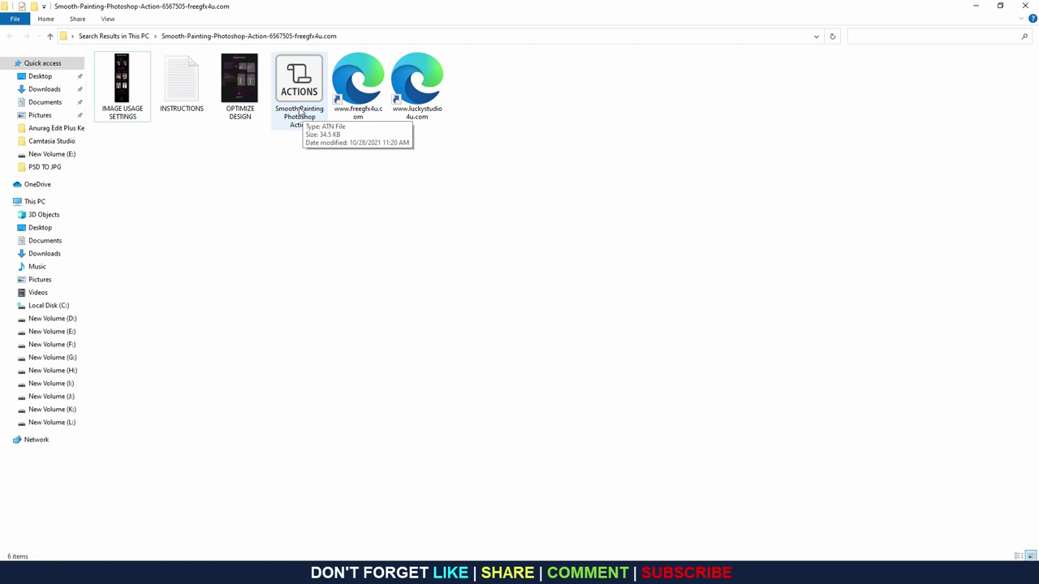
double_click(300, 111)
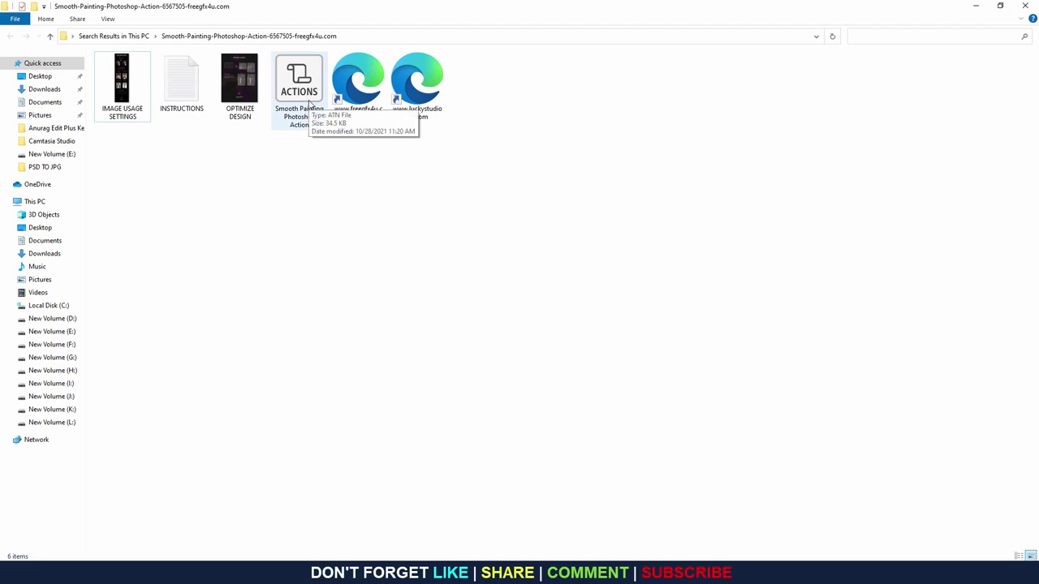
double_click(309, 104)
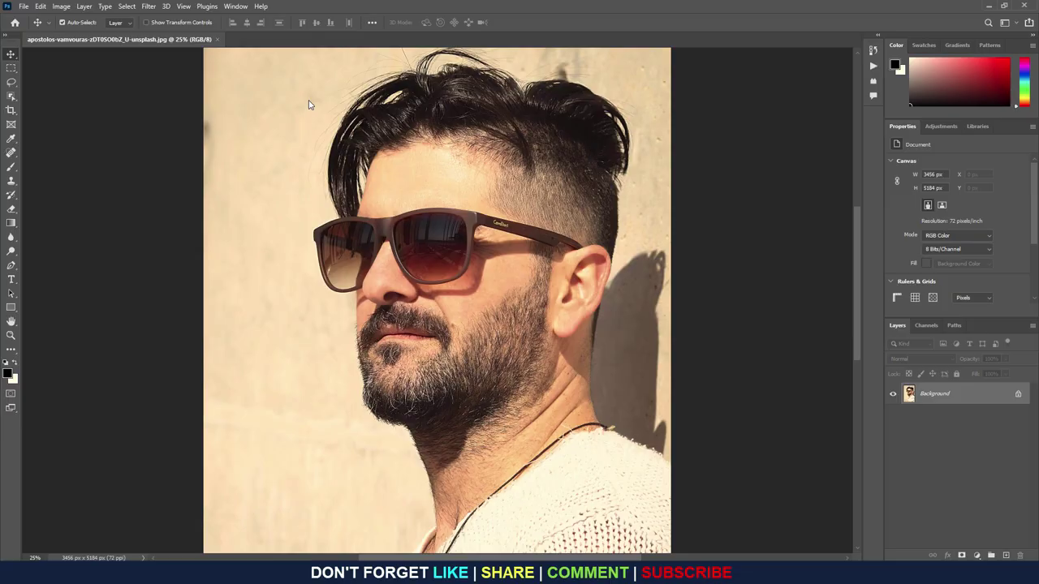
Show the Actions panel with the Default Actions set collapsed
click(874, 66)
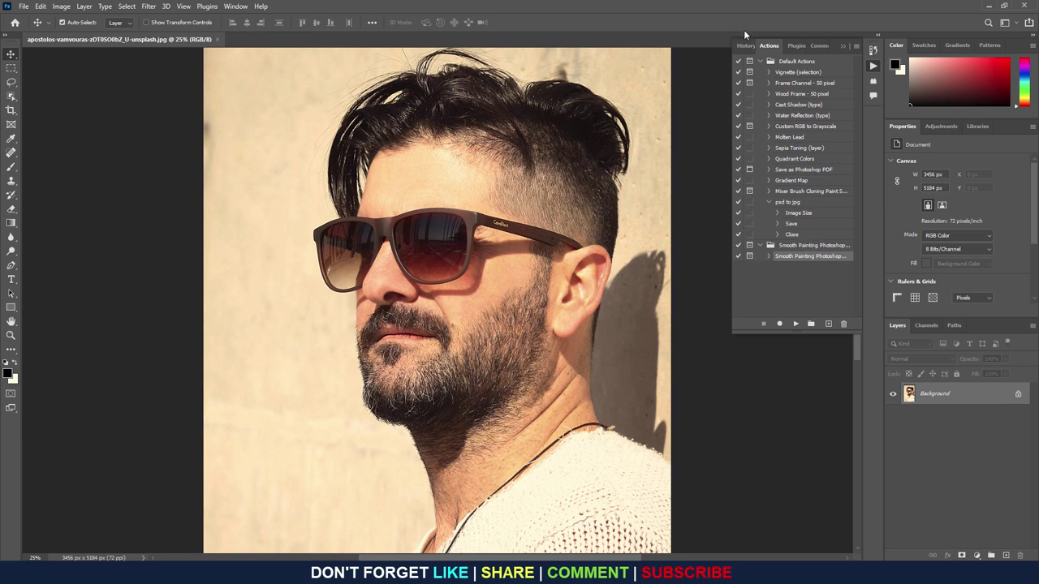
click(762, 62)
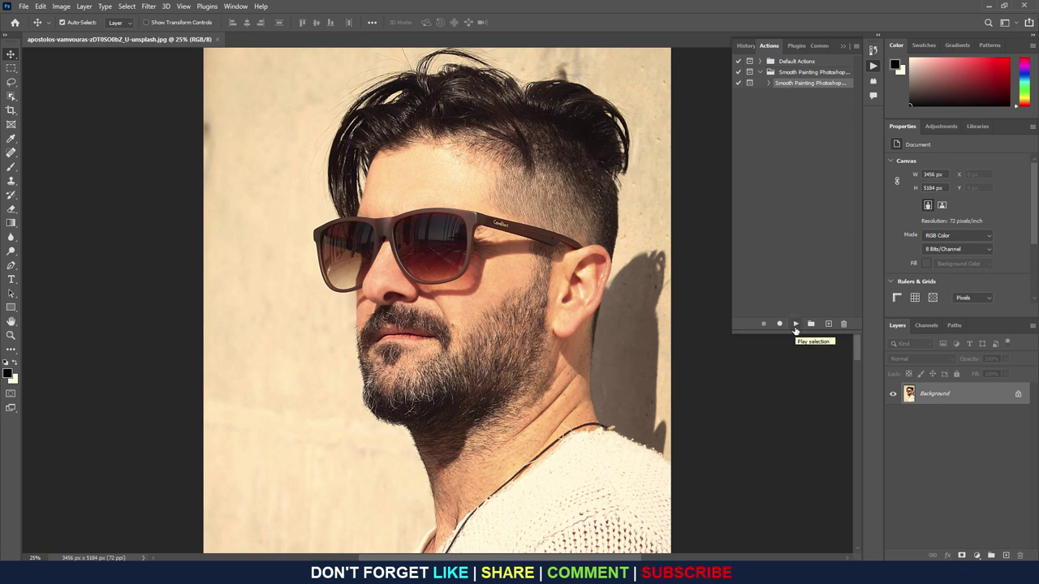
Play the Smooth Painting action on the portrait and dismiss its completion message with Stop
click(795, 325)
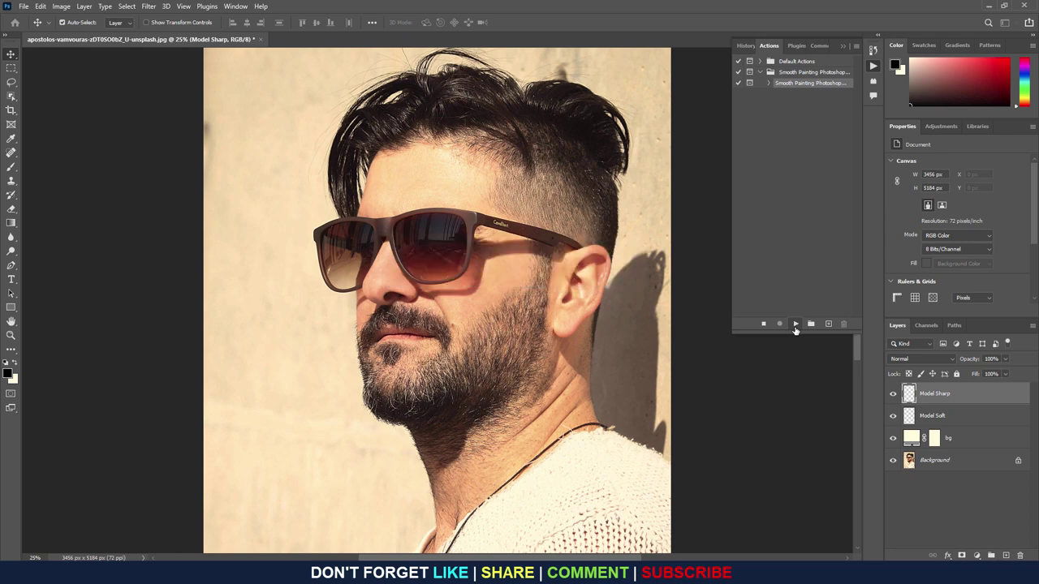
click(796, 324)
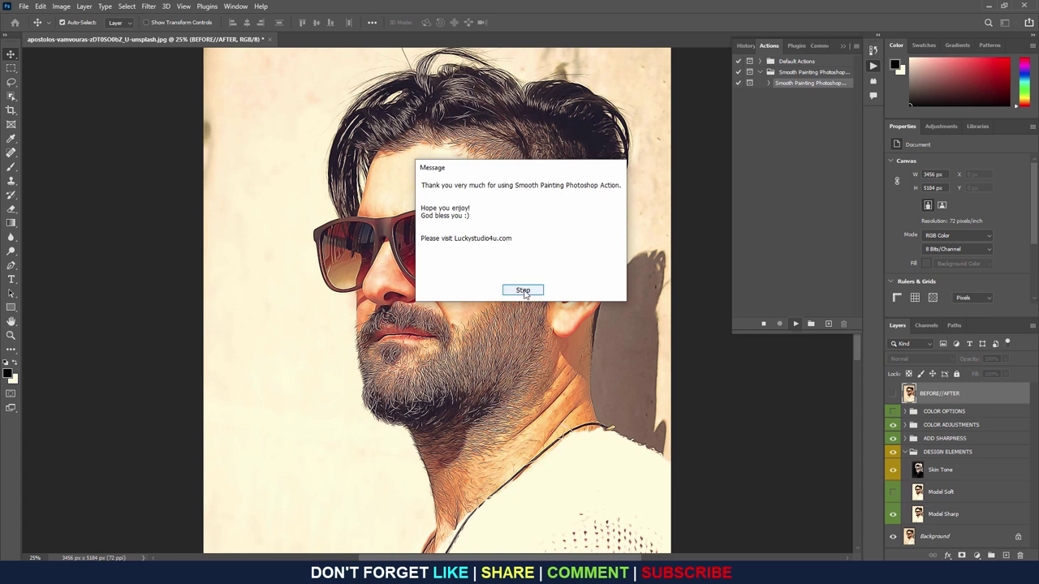
click(524, 290)
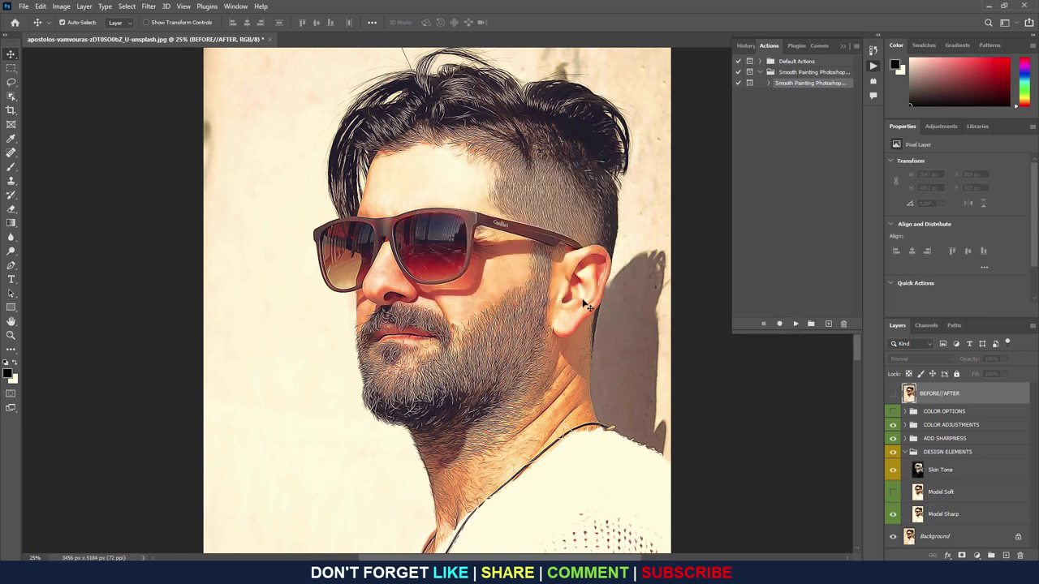
key(ctrl+plus)
key(ctrl+plus)
key(ctrl+plus)
key(ctrl+plus)
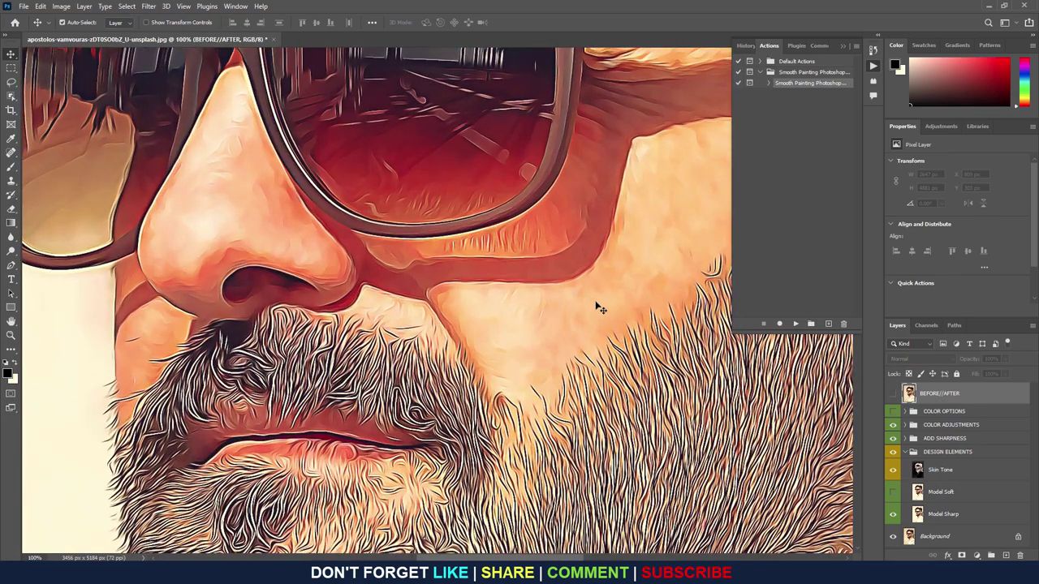
scroll(605, 244, up, 3)
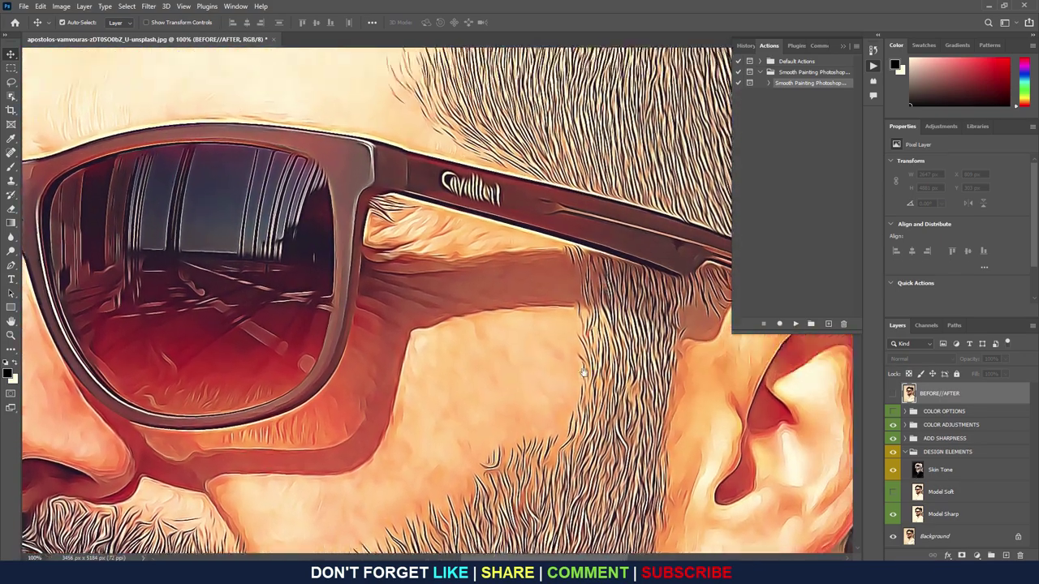
scroll(449, 409, up, 5)
scroll(554, 408, up, 3)
scroll(554, 408, down, 1)
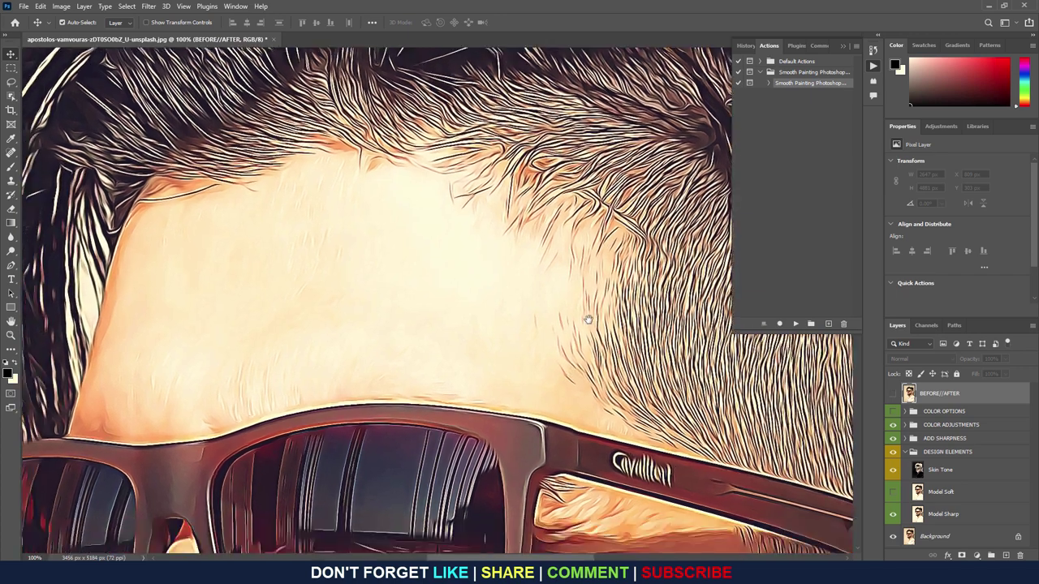
scroll(555, 365, down, 3)
scroll(556, 333, down, 2)
scroll(557, 299, down, 5)
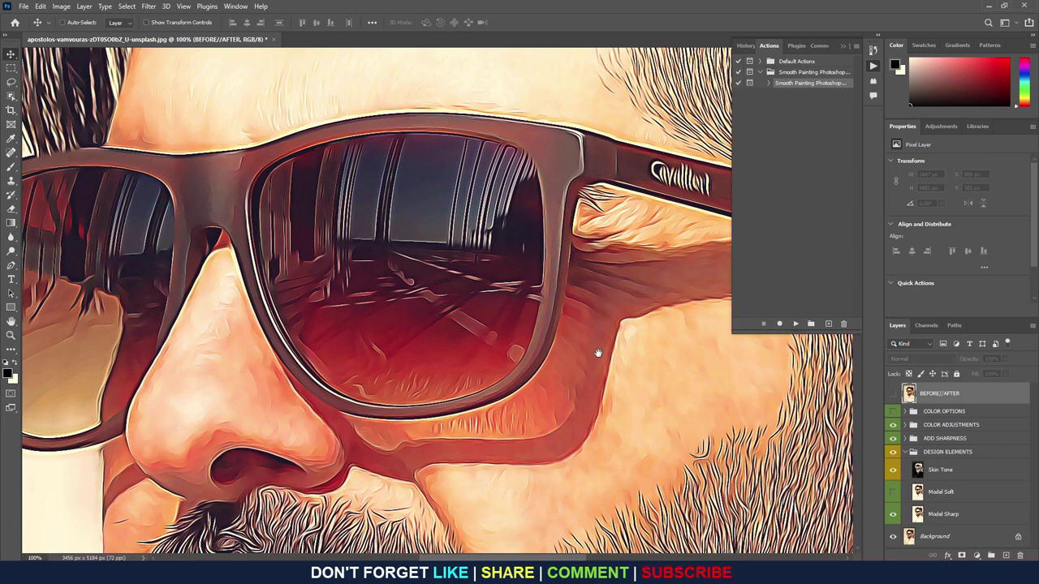
scroll(598, 354, down, 3)
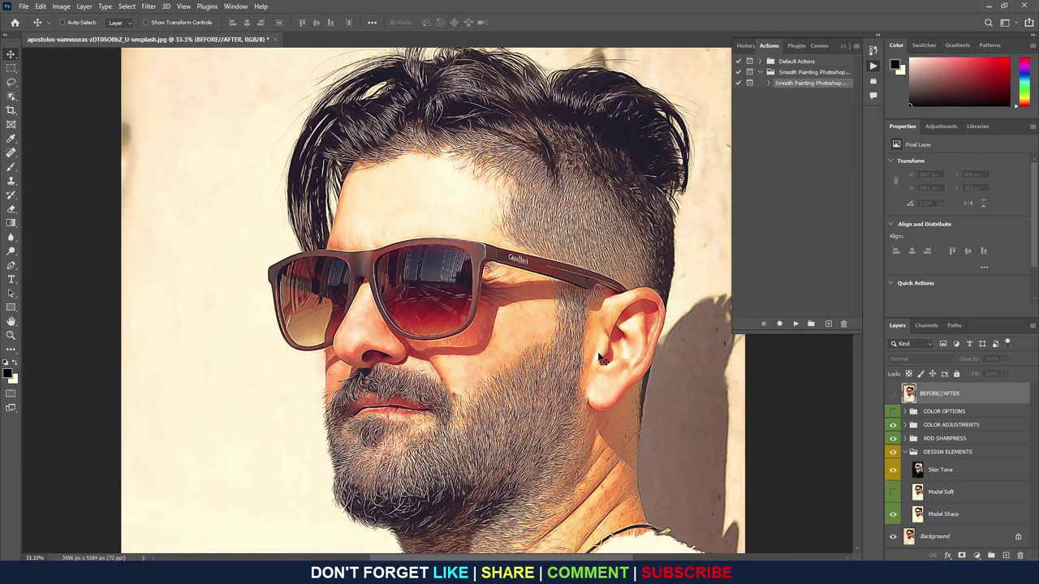
scroll(600, 358, down, 1)
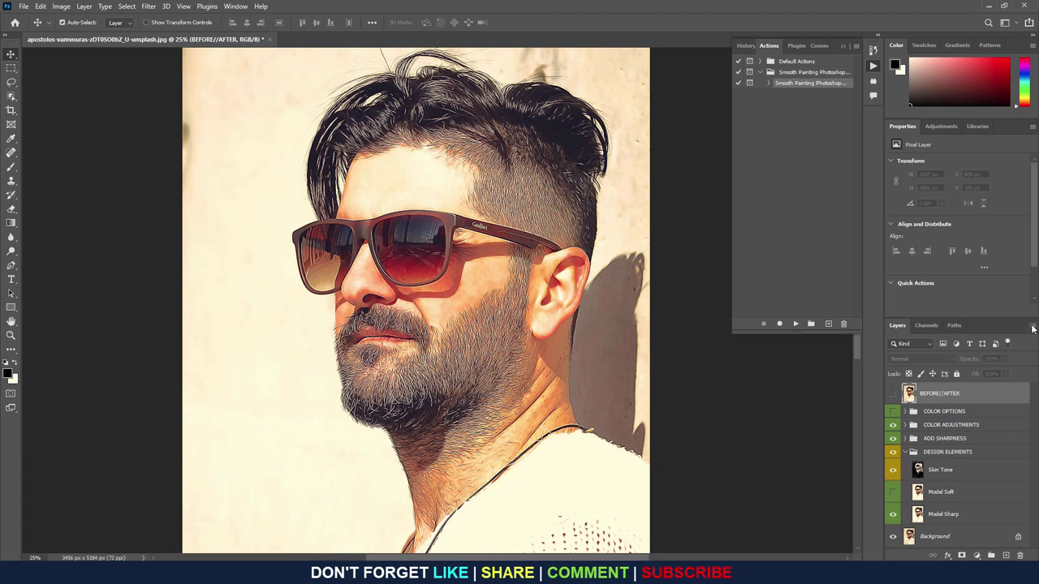
Flatten the painted portrait into a single Background layer, discarding hidden layers
click(1033, 328)
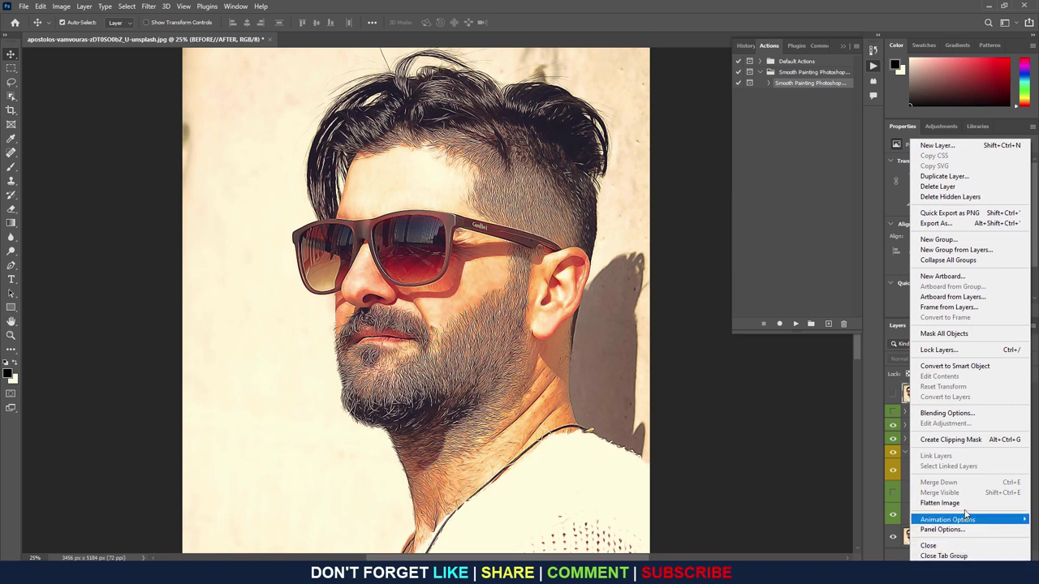
click(949, 503)
click(474, 211)
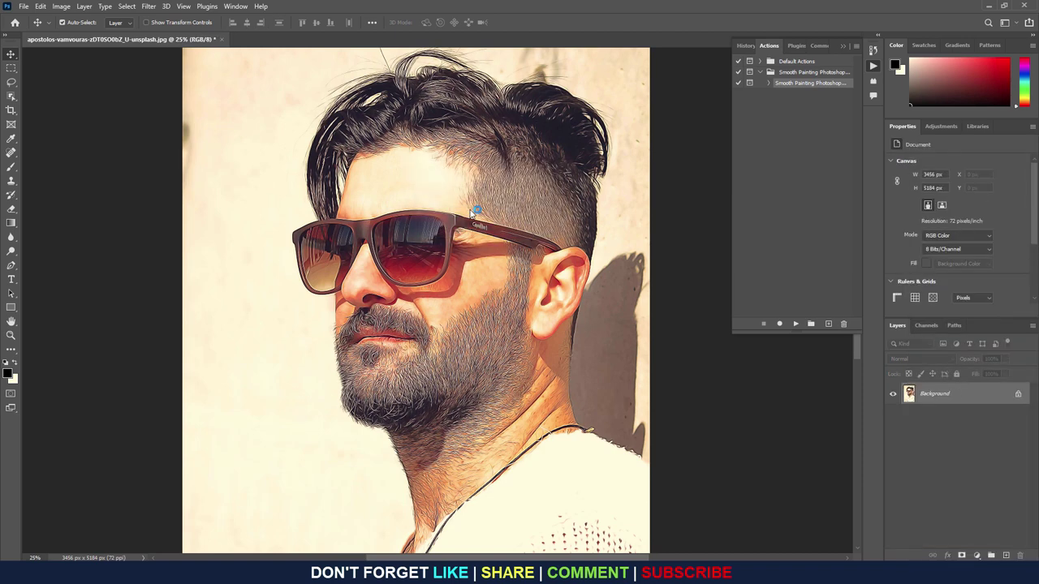
Select the man by boxing him with the Object Selection tool
click(12, 98)
drag(293, 49, 465, 400)
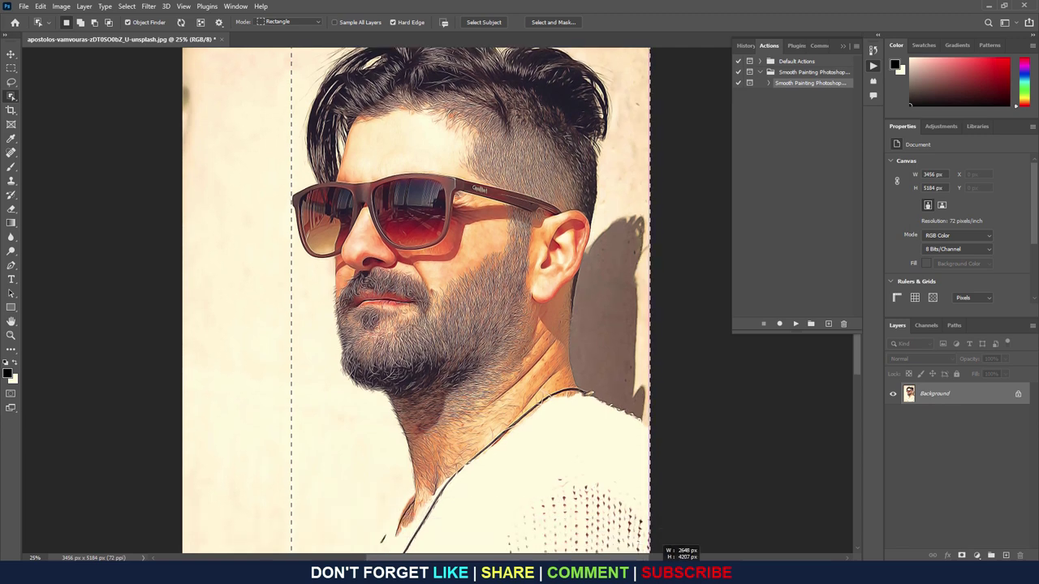
mouse_move(515, 457)
mouse_down()
mouse_move(667, 539)
mouse_move(794, 439)
mouse_up()
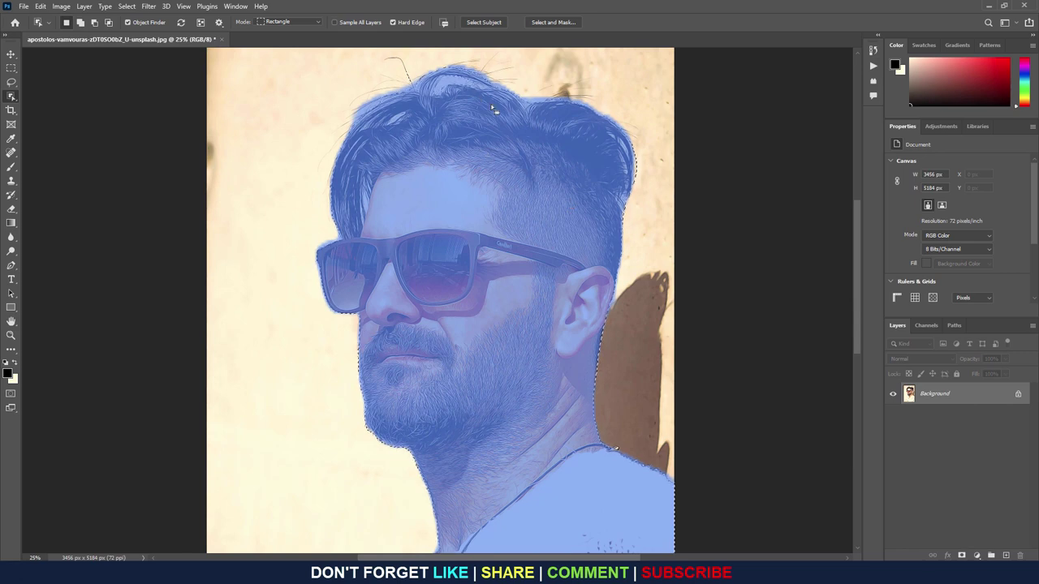
Rerun Select Subject on the man, discarding the earlier selection
click(485, 23)
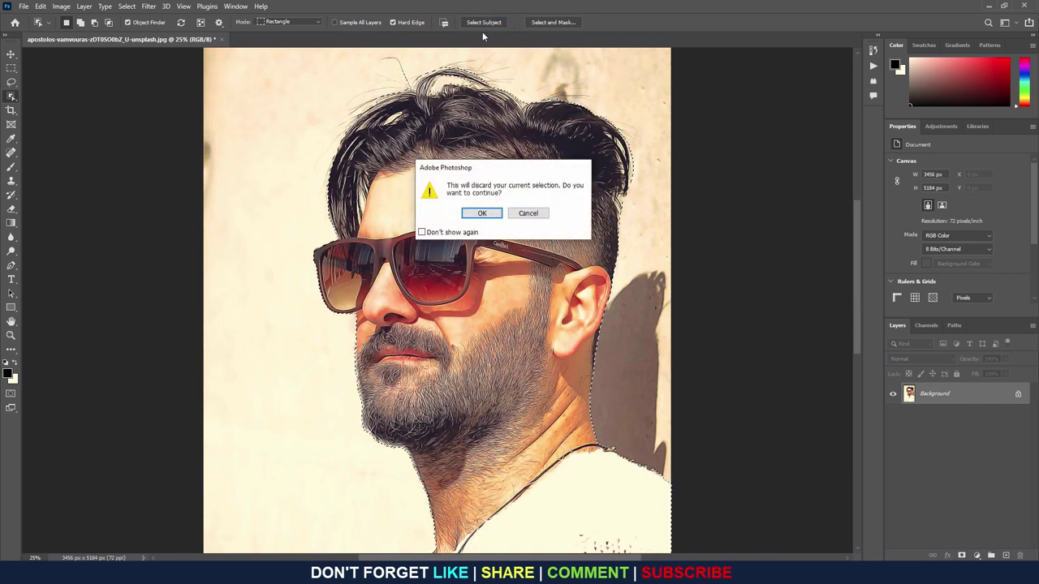
click(491, 213)
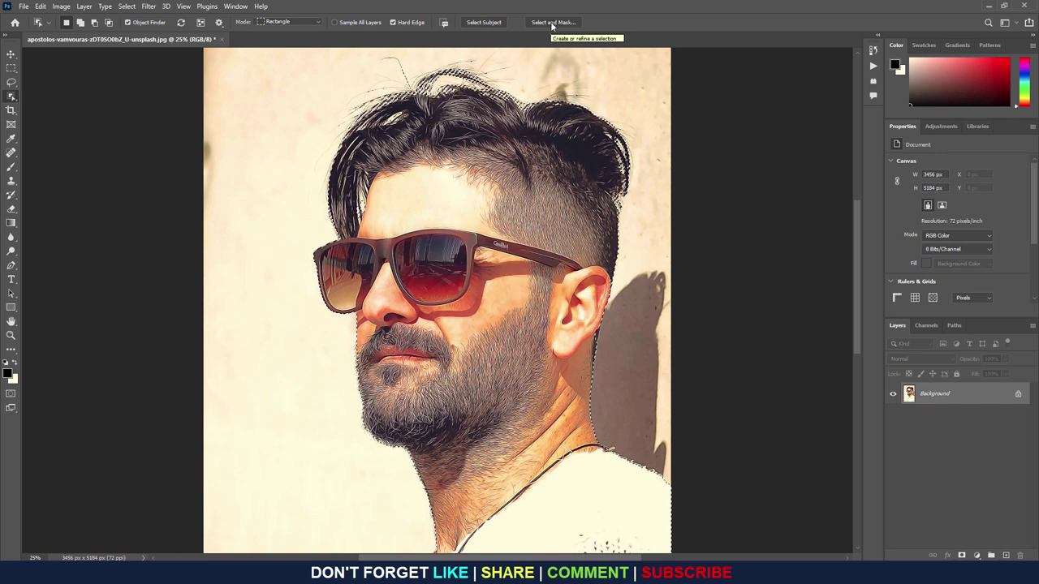
Refine the man's selection in Select and Mask: Radius 25 px, Smooth 10, Feather 0.5 px, Contrast 29%
click(553, 22)
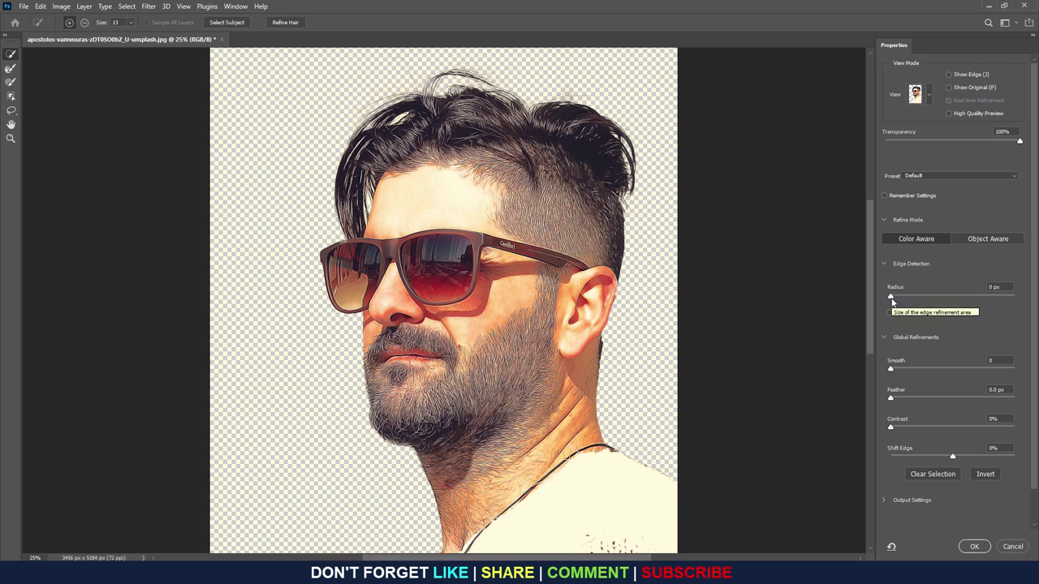
drag(890, 297, 952, 301)
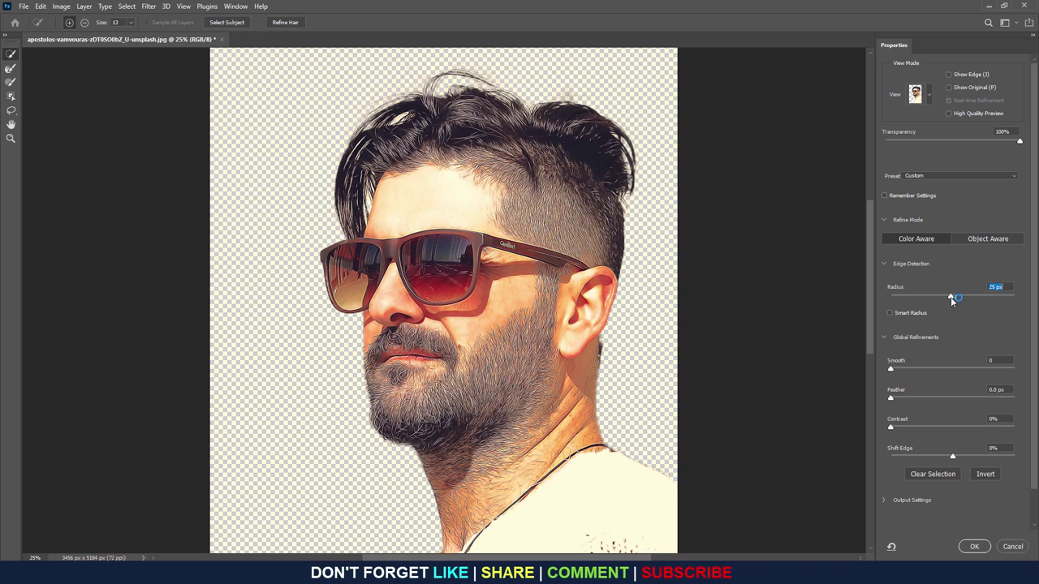
mouse_move(891, 369)
mouse_down()
mouse_move(905, 375)
mouse_move(893, 400)
mouse_move(898, 431)
mouse_move(916, 429)
mouse_up()
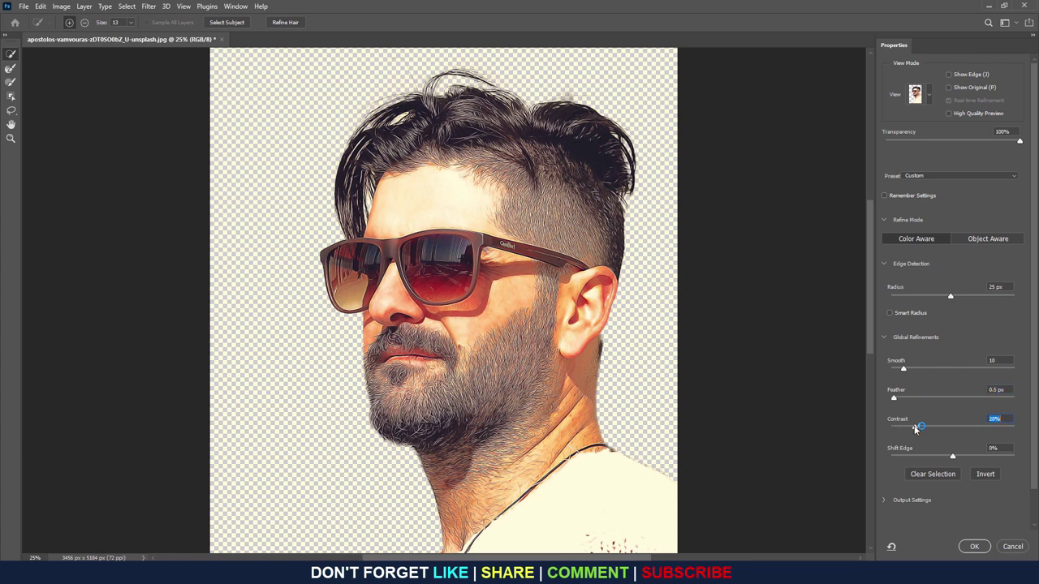
click(976, 548)
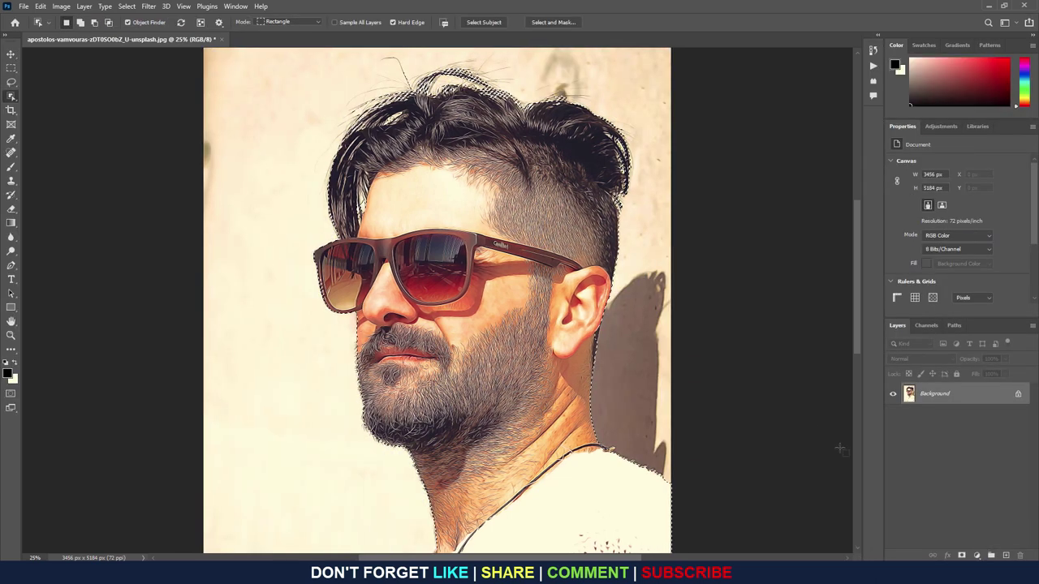
Copy the selected man to Layer 1 via Layer via Copy and hide the Background layer
right_click(521, 176)
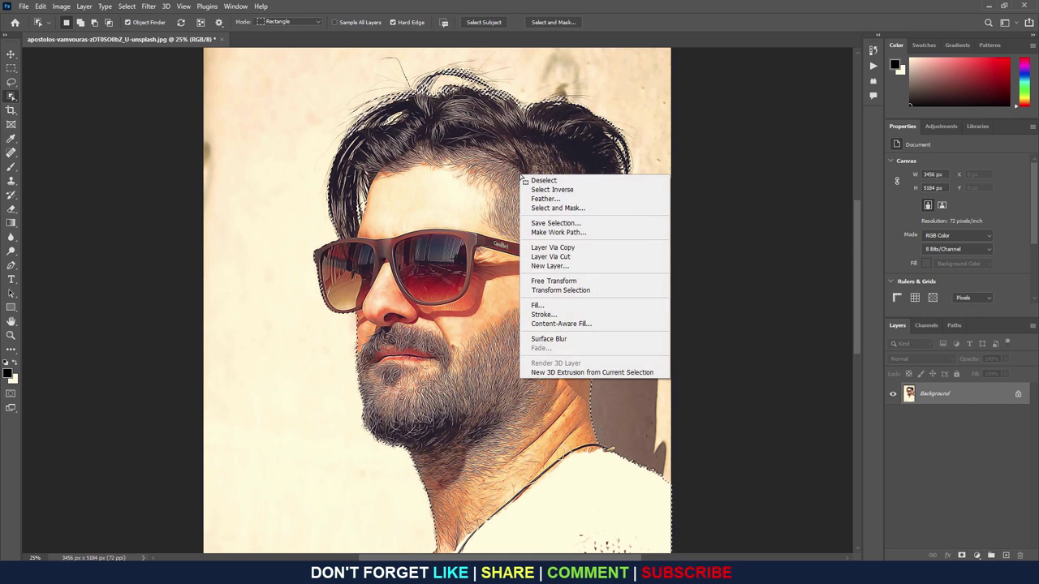
click(550, 248)
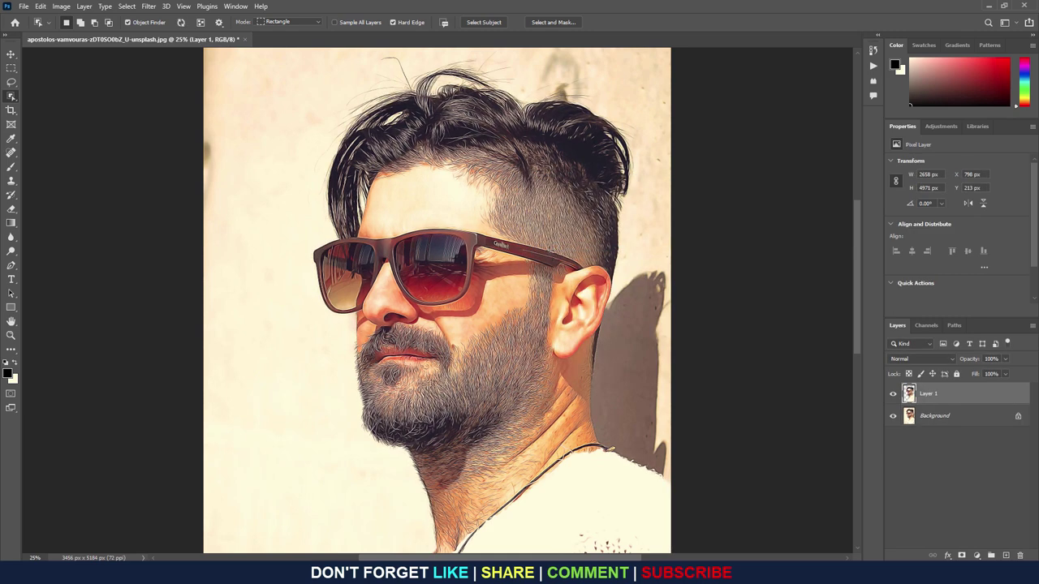
click(894, 416)
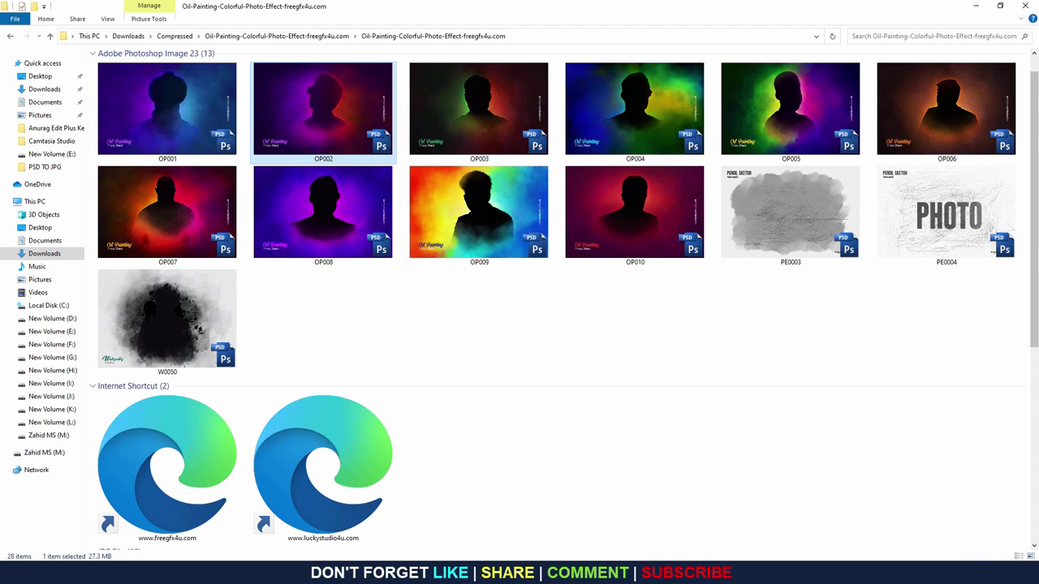
Open the OP002.psd template from the template folder in Photoshop
click(1006, 420)
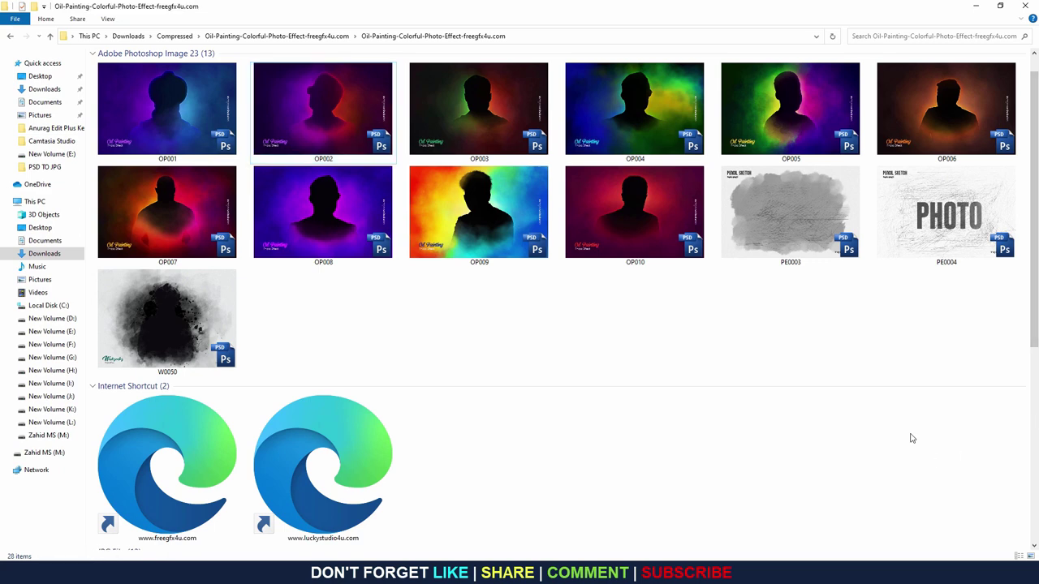
click(317, 118)
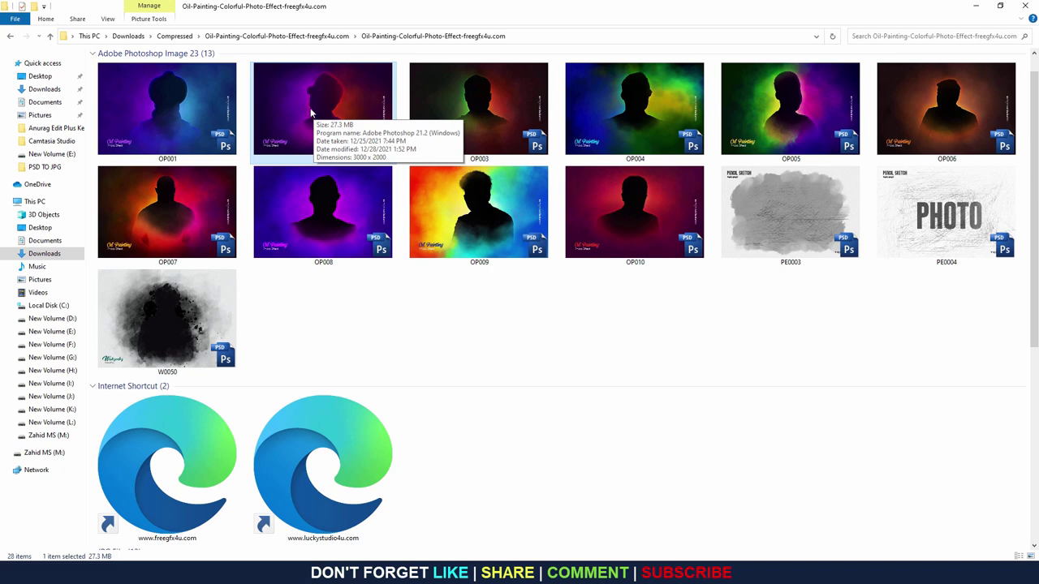
double_click(310, 112)
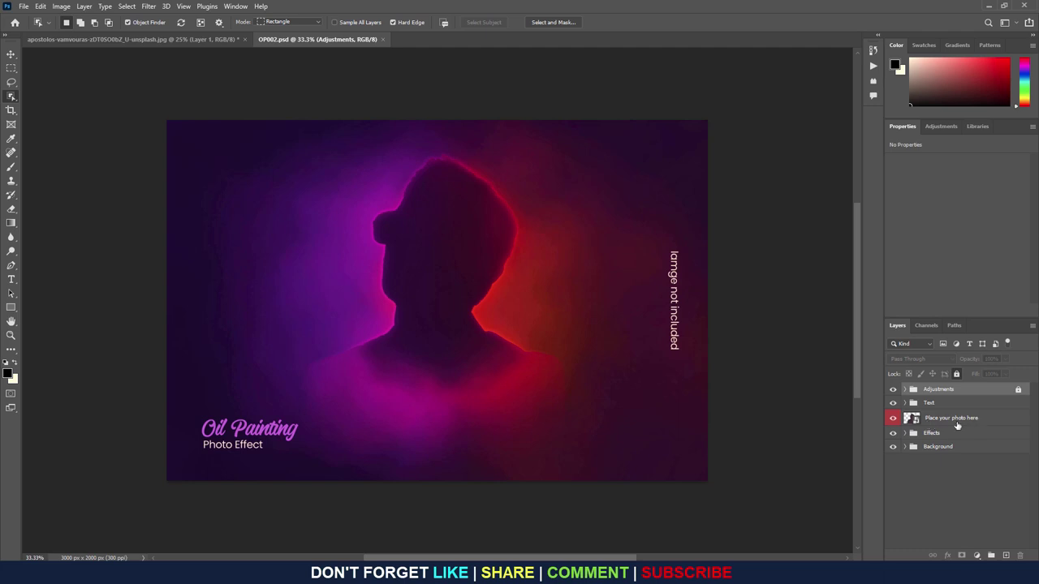
Open the 'Place your photo here' smart object and drag the man's Layer 1 into IntentFX.psb
double_click(911, 419)
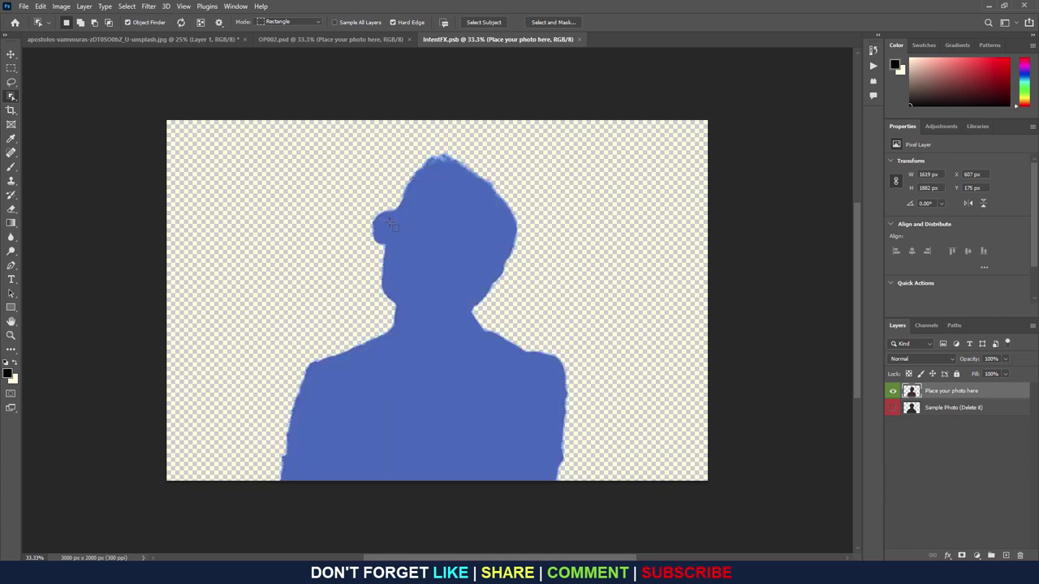
click(135, 40)
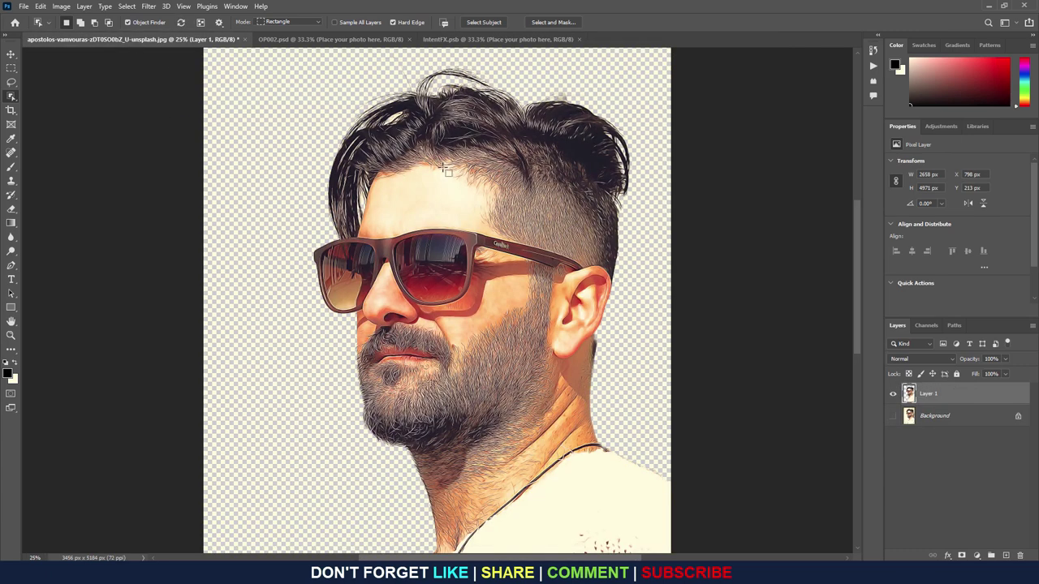
key(v)
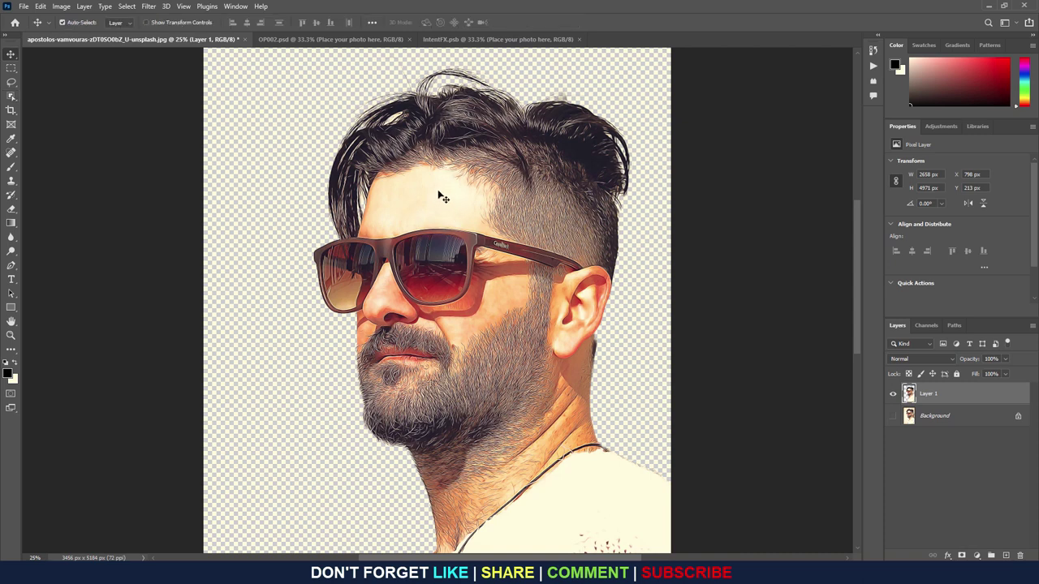
drag(457, 168, 509, 30)
click(507, 41)
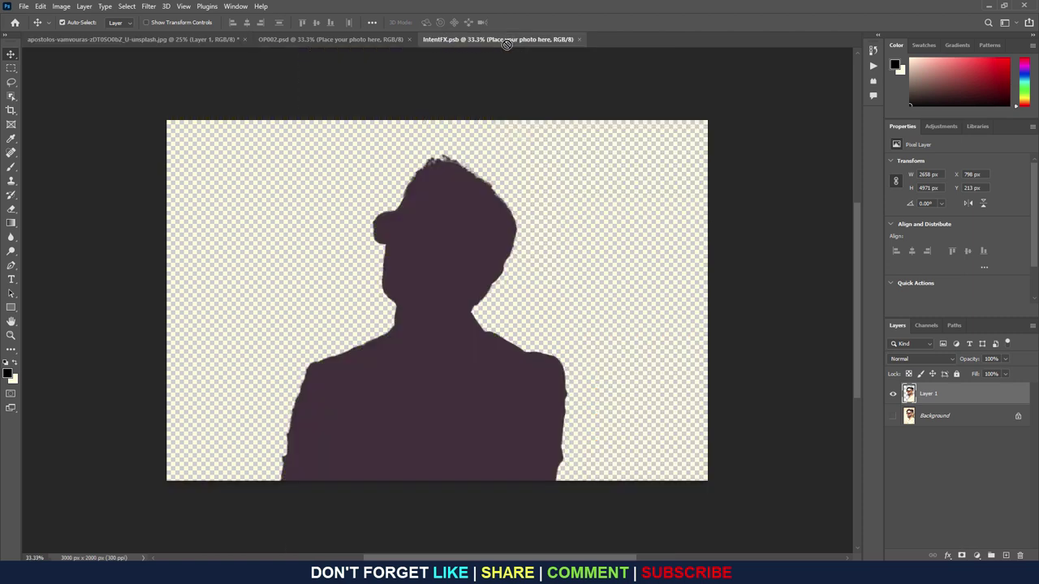
drag(420, 299, 419, 293)
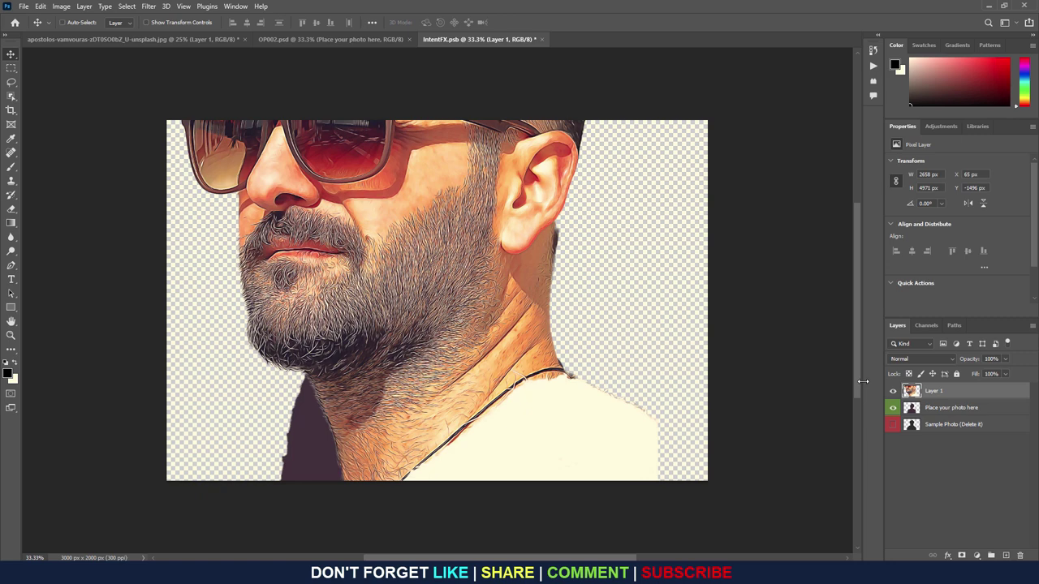
Move the man's photo down and scale it to fit over the silhouette
key(ctrl+t)
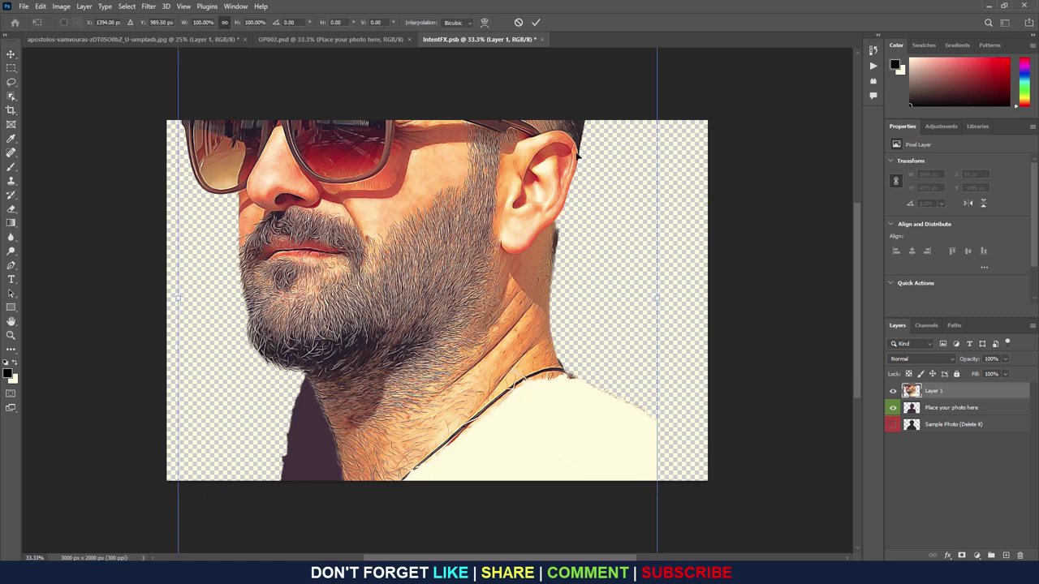
drag(575, 134, 587, 381)
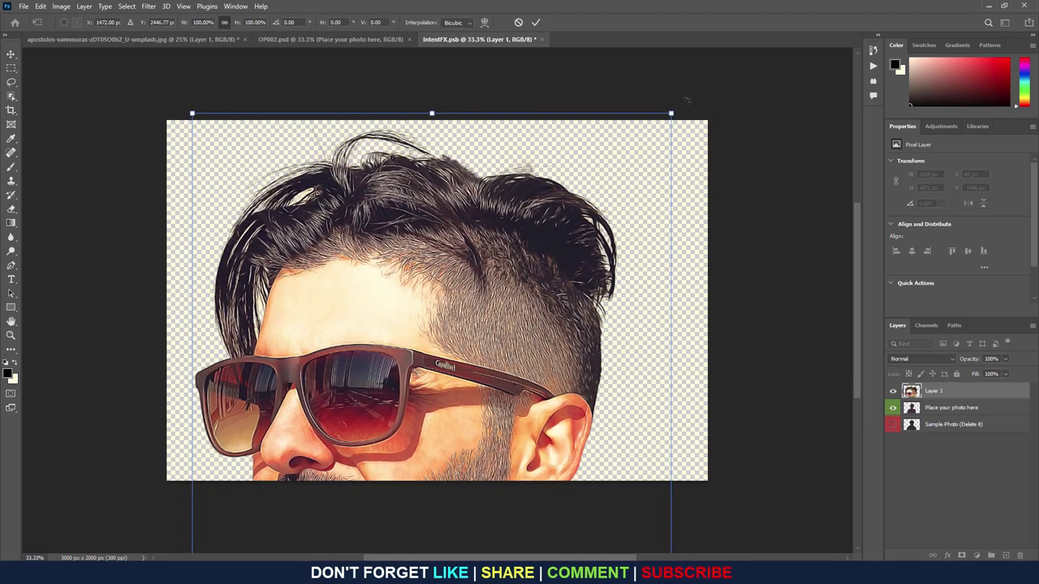
mouse_move(671, 114)
mouse_down()
mouse_move(638, 154)
mouse_move(595, 159)
mouse_up()
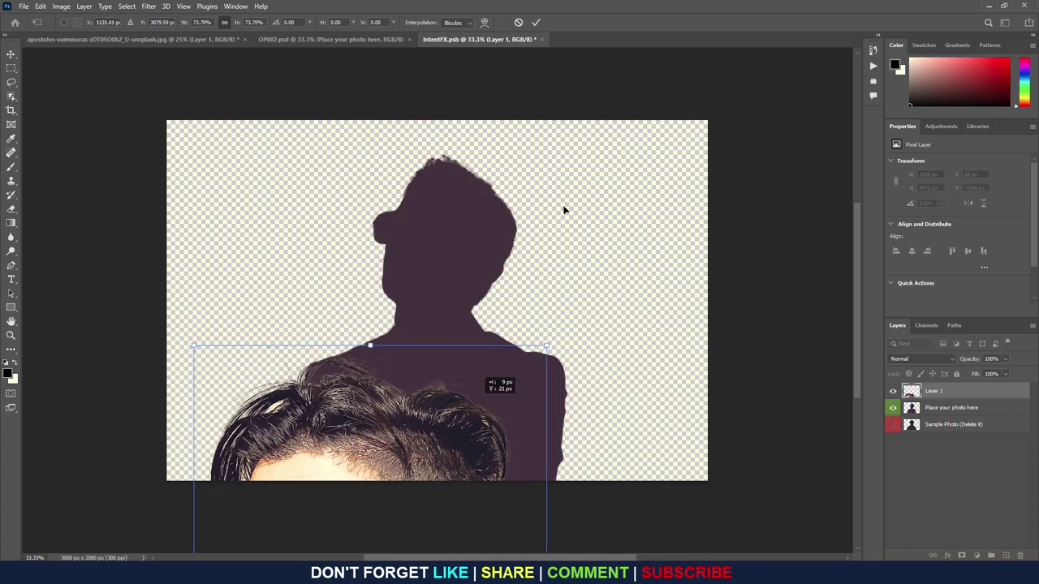
drag(662, 99, 568, 207)
key(Return)
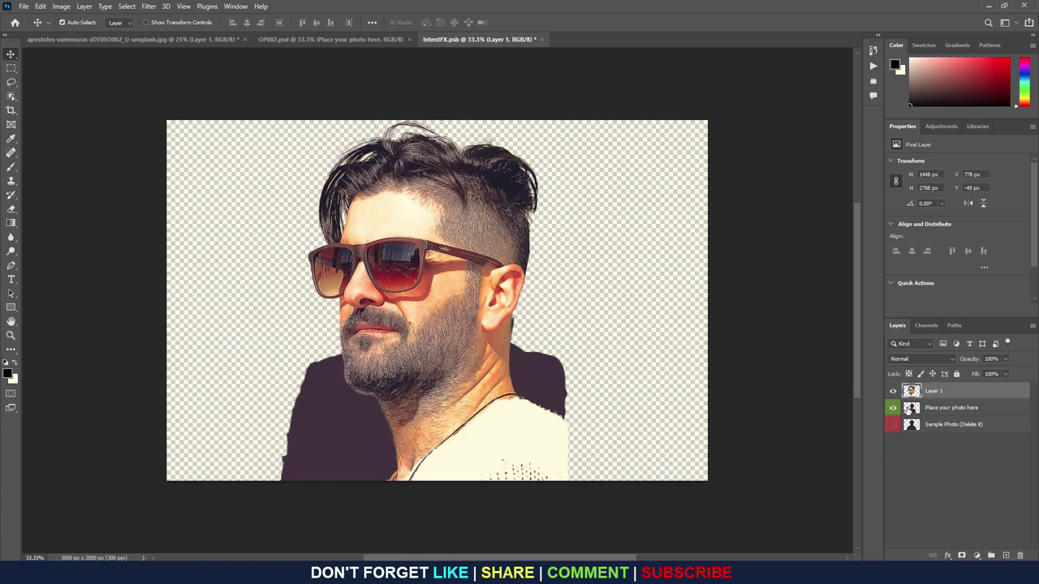
Hide the 'Place your photo here' silhouette layer and save the placeholder file
click(894, 410)
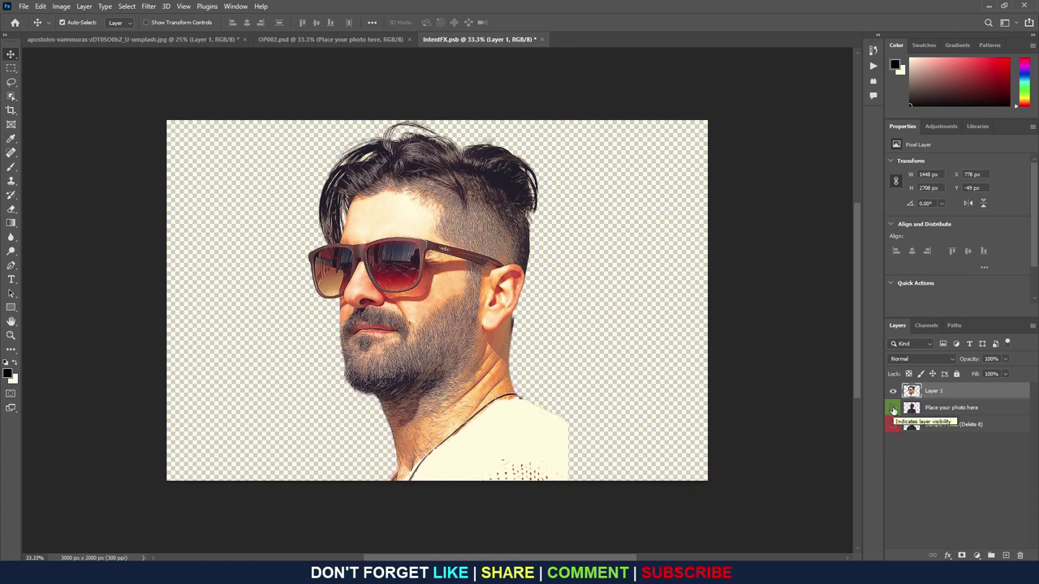
key(ctrl+s)
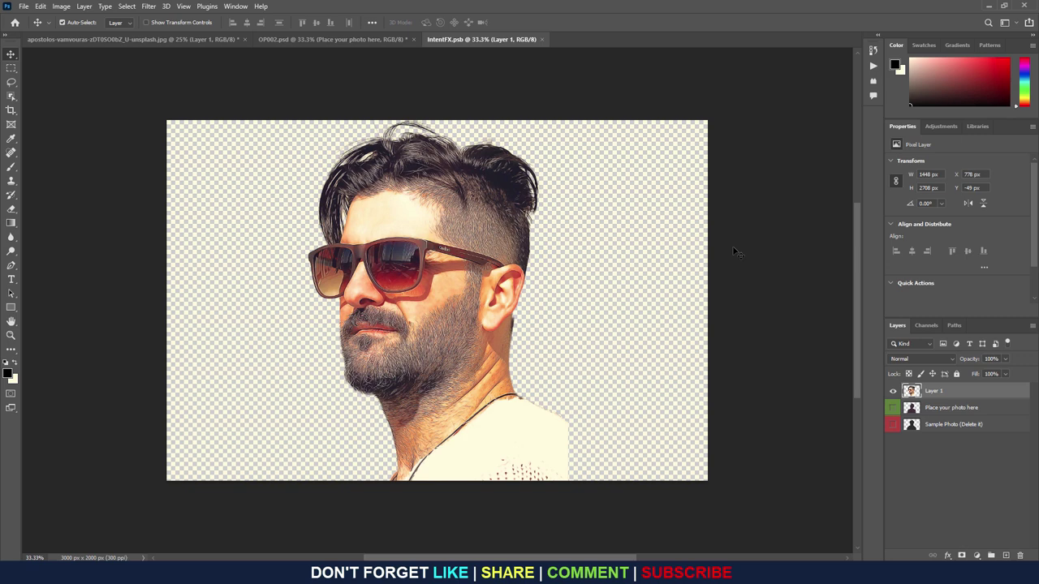
click(367, 39)
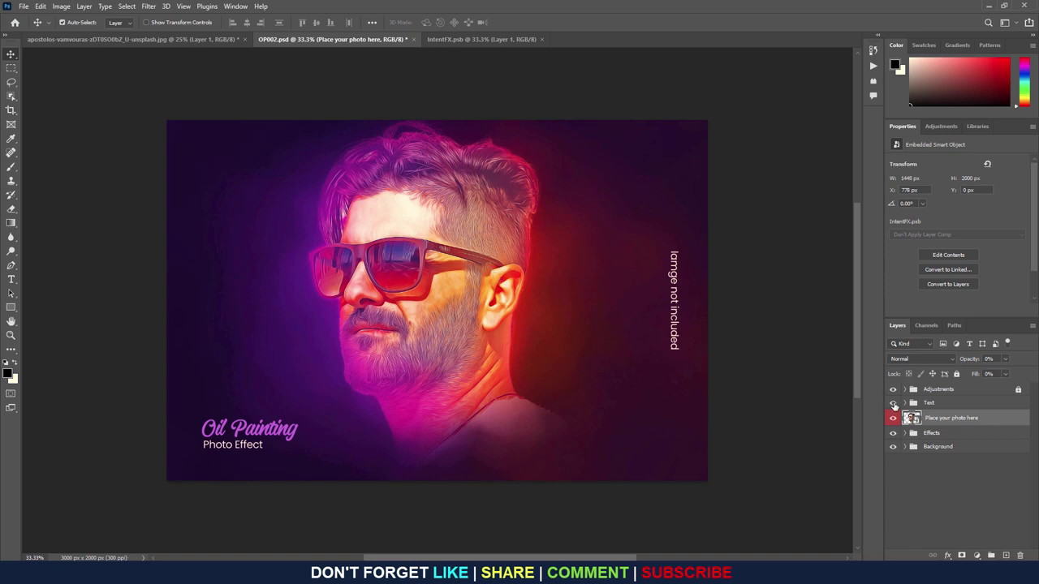
Leave the Text group visible and expand it to show its title and caption layers
click(893, 403)
click(893, 403)
click(893, 403)
click(893, 403)
click(906, 403)
click(906, 403)
click(906, 404)
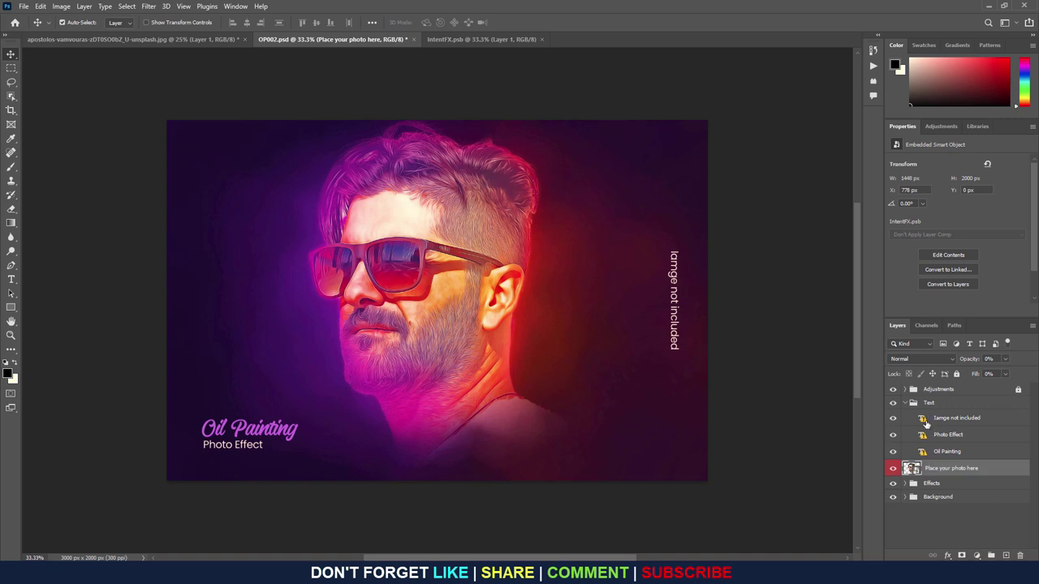
mouse_move(921, 451)
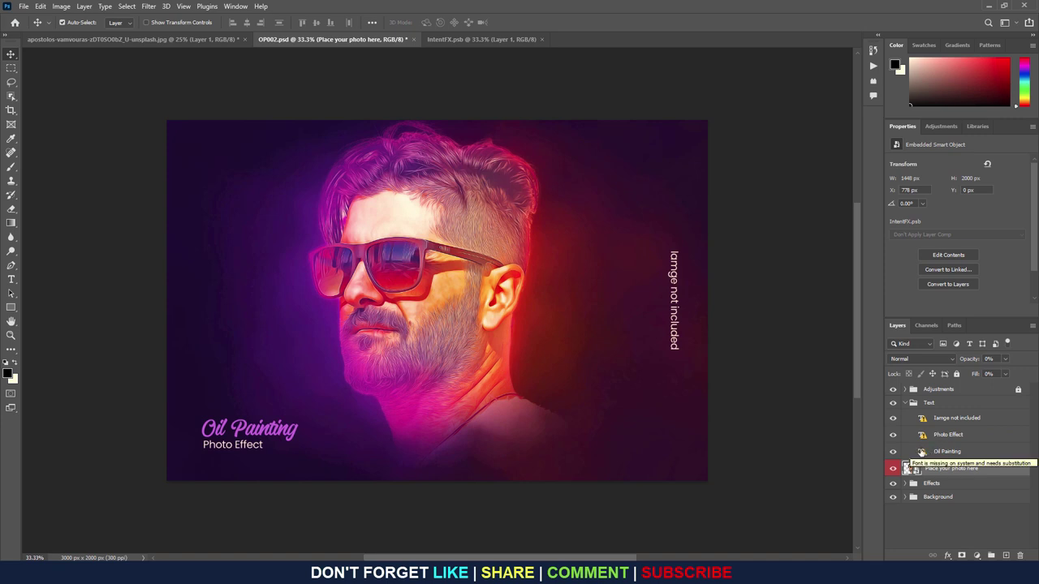
Retype the Oil Painting title as 'Luckystudio4u' in the Allegra script font
double_click(921, 452)
click(601, 257)
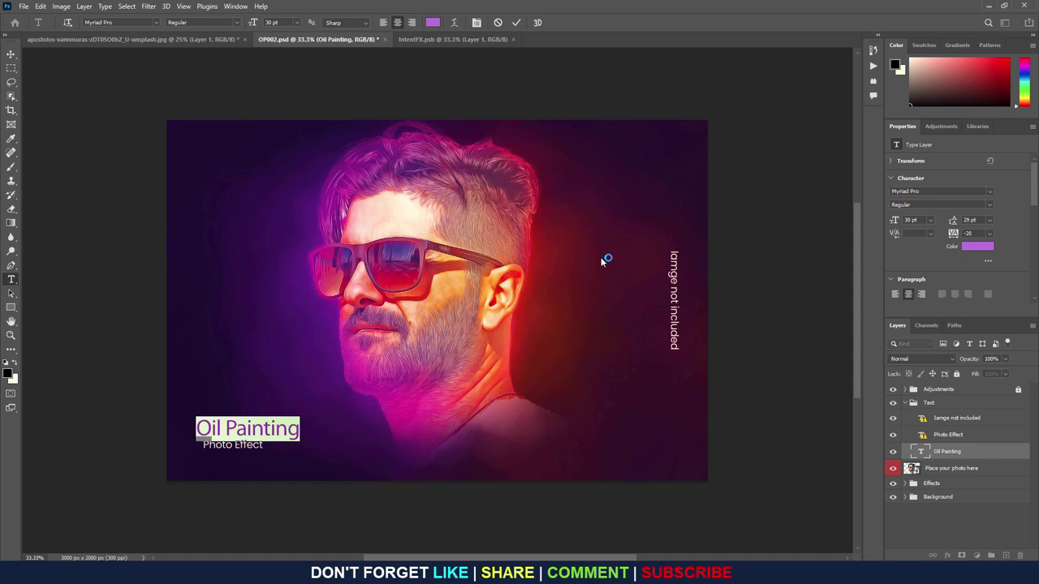
text(Luckyst)
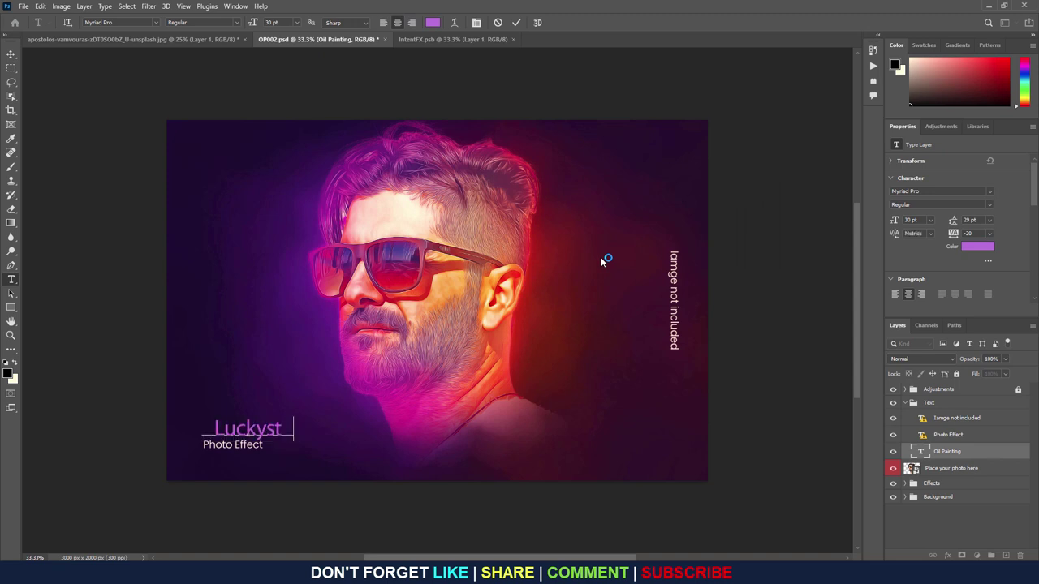
text(udio4u)
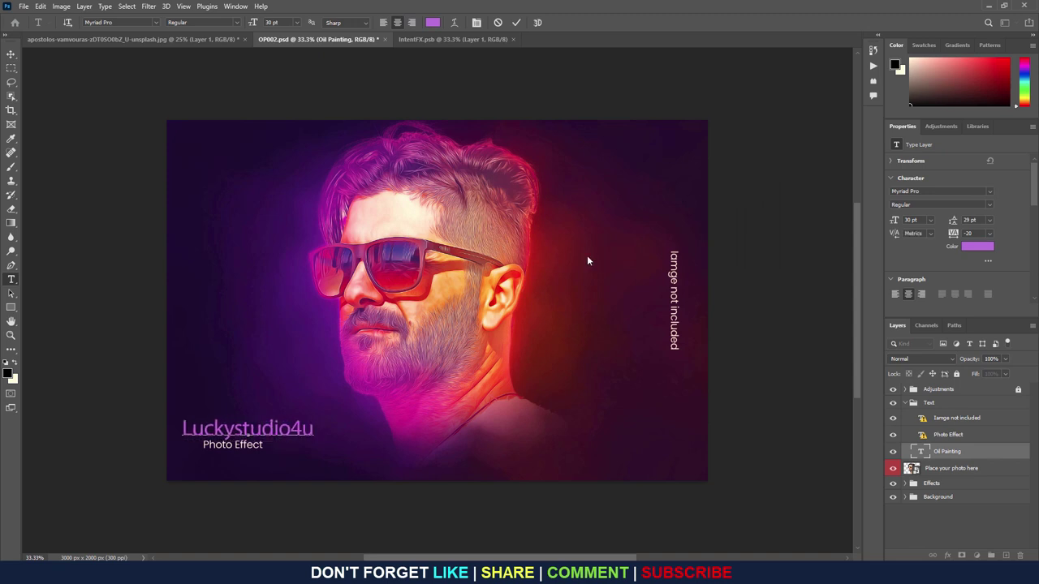
click(130, 21)
text(a)
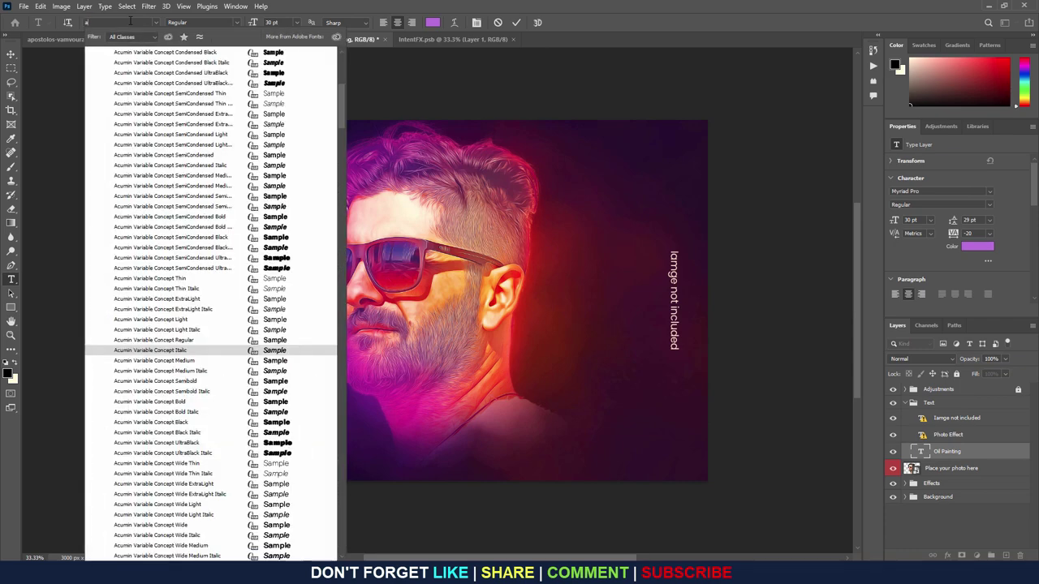
text(llegra Ostada)
key(ctrl+Return)
key(v)
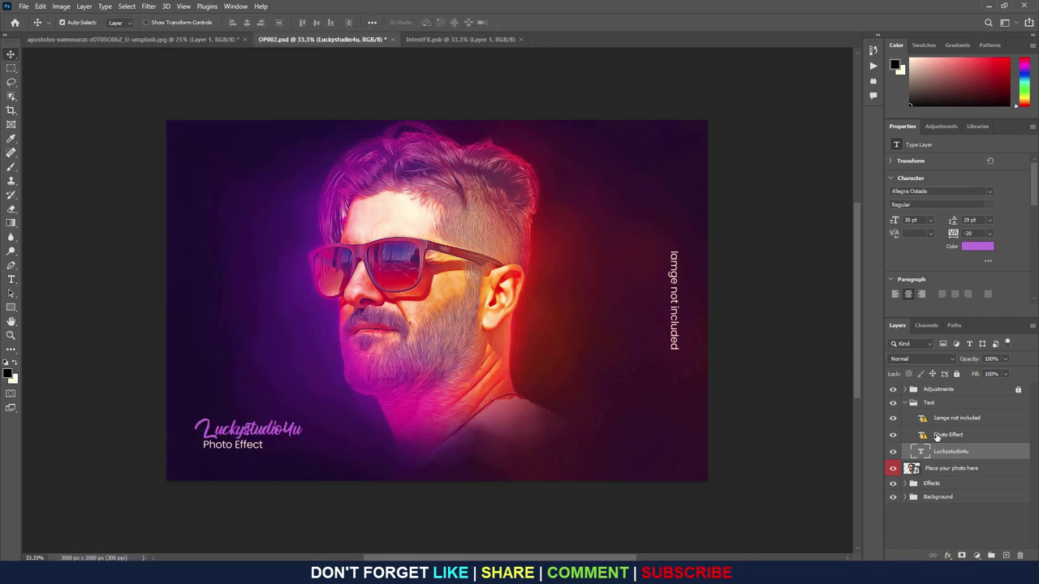
Widen the Luckystudio4u title's letter tracking to 50
double_click(922, 452)
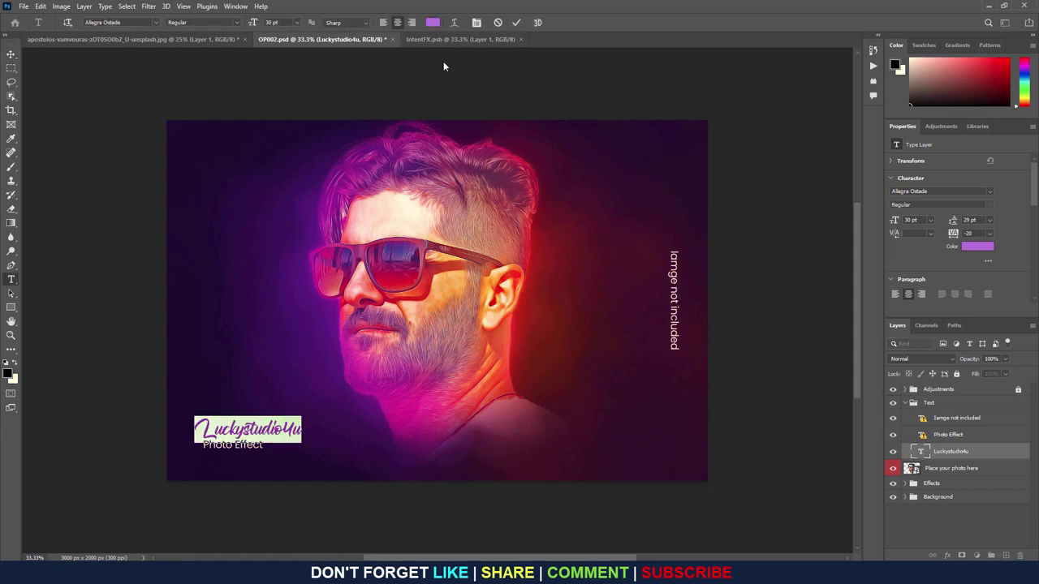
click(476, 22)
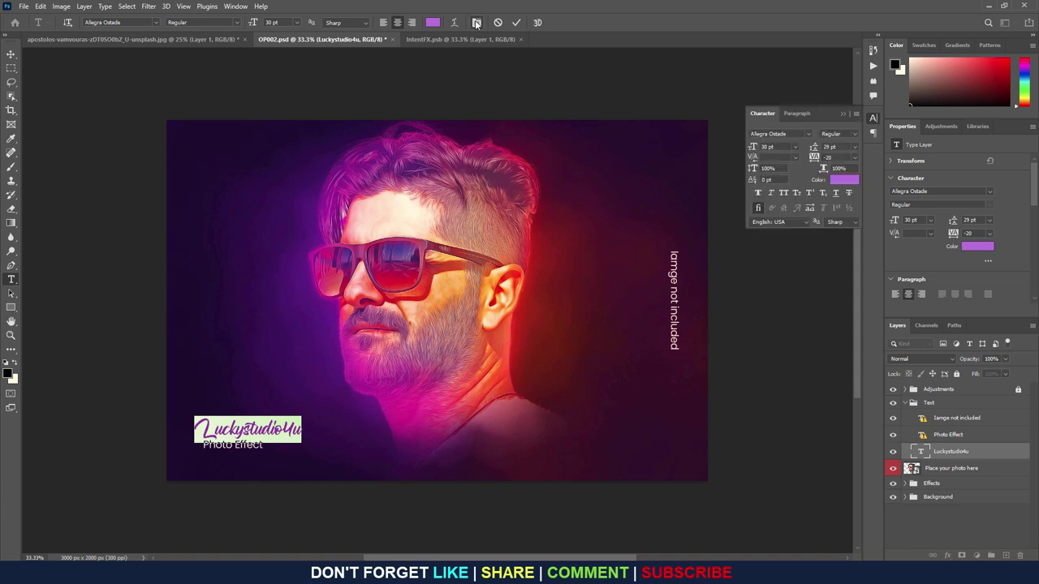
click(854, 158)
click(837, 260)
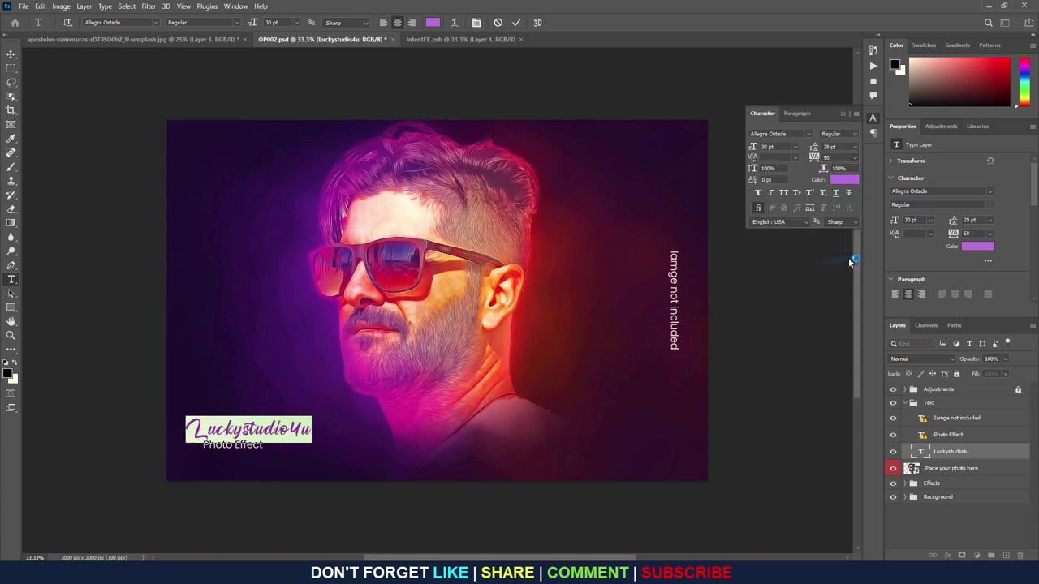
click(966, 436)
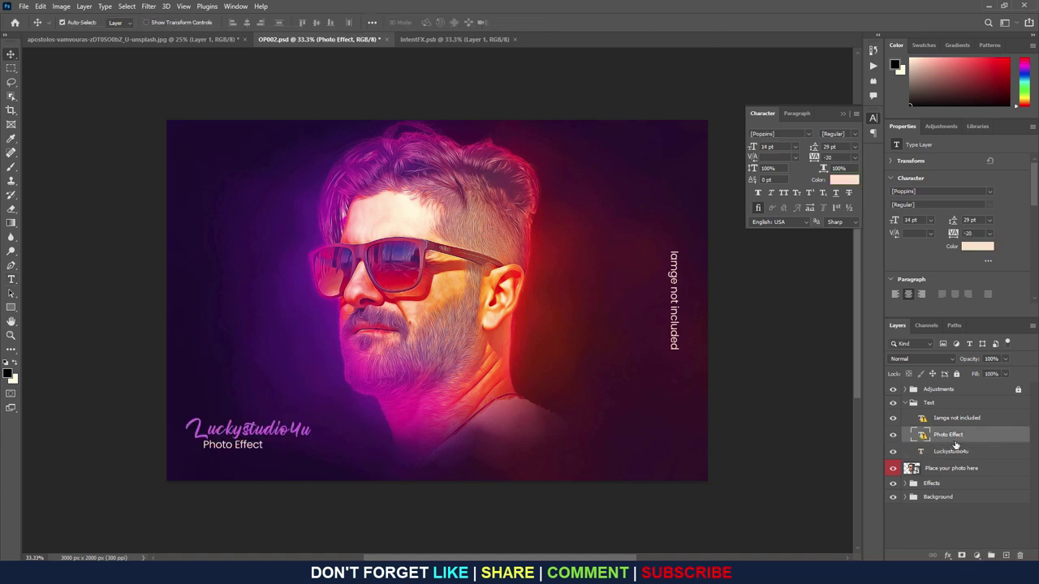
Nudge the Photo Effect subtitle right and hide the 'Iamge not included' caption
key(alt+comma)
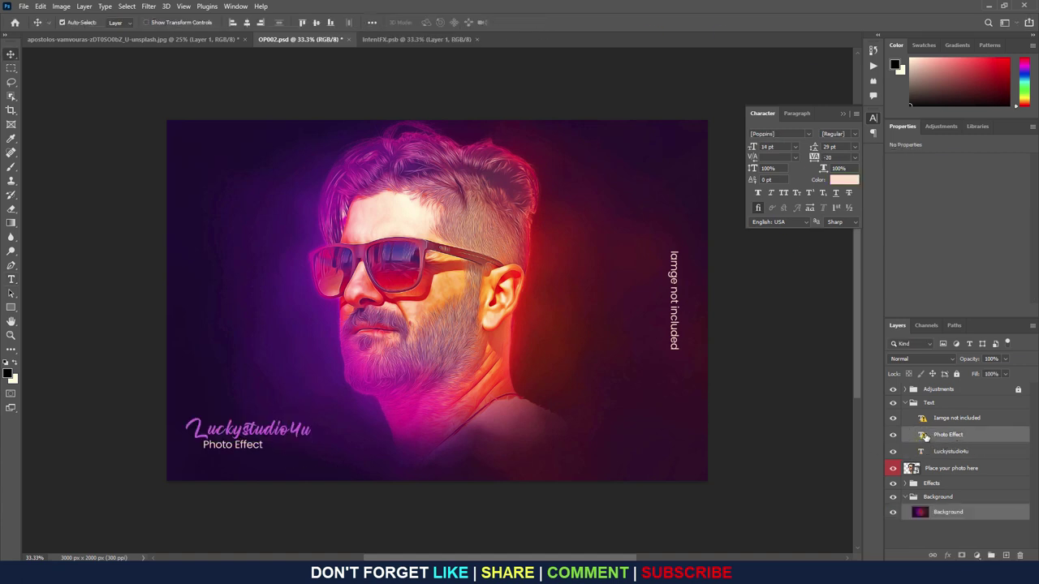
click(925, 436)
key(shift+Right)
key(shift+Right)
key(shift+Right)
key(shift+Right)
key(shift+Right)
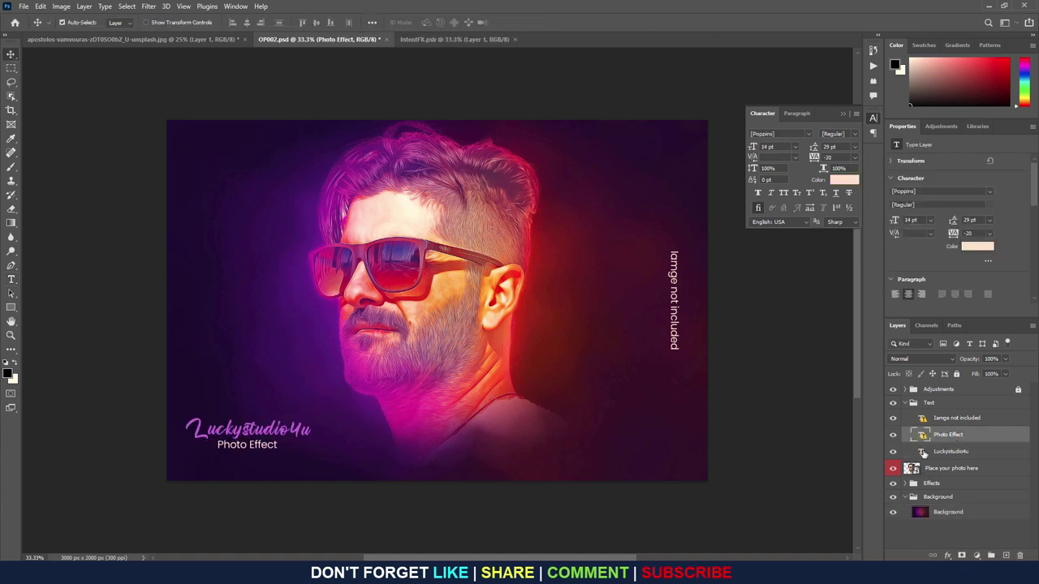
key(shift+Right)
key(shift+Right)
key(shift+Right)
key(shift+Right)
key(shift+Right)
key(shift+Right)
key(shift+Right)
key(shift+Right)
click(893, 418)
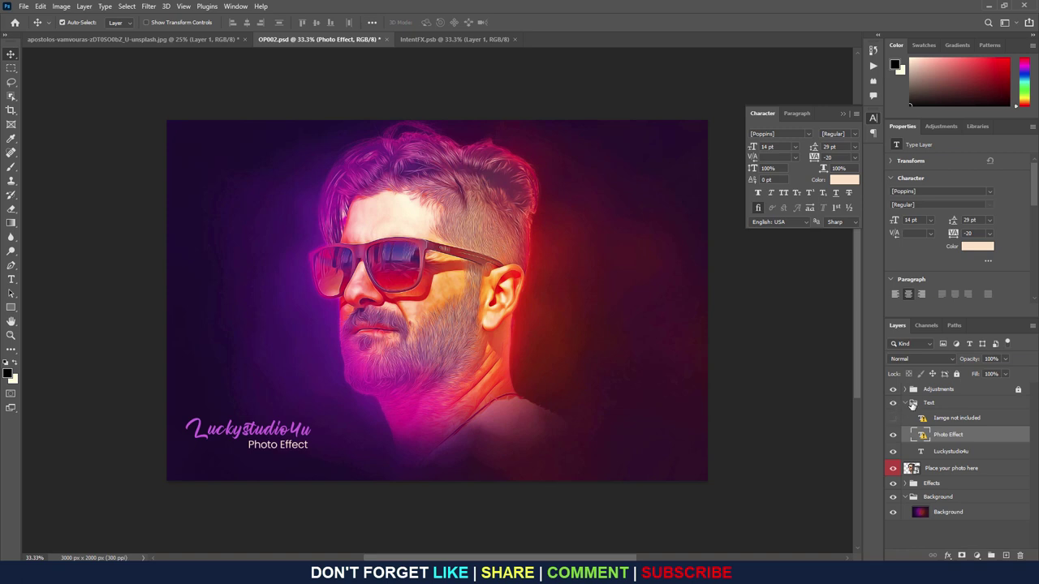
Preview the portrait with the Curves and Vibrance adjustments toggled off and back on
click(907, 403)
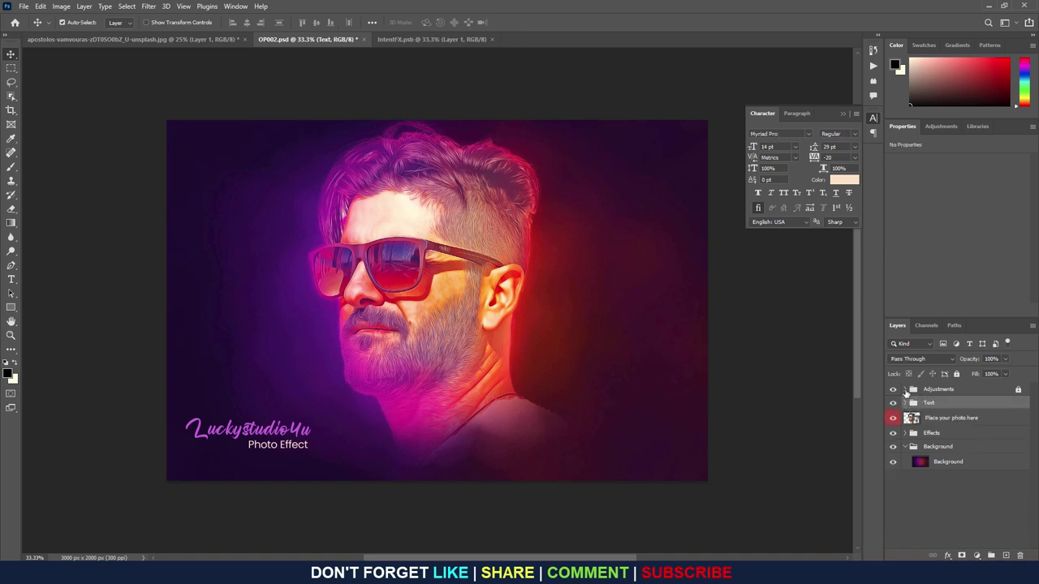
click(905, 390)
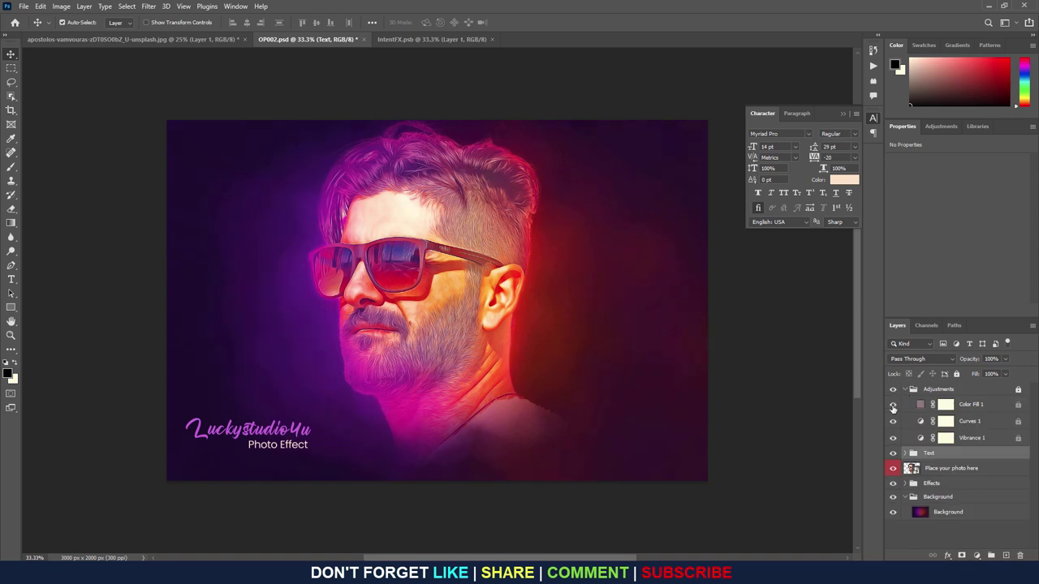
click(893, 421)
click(893, 421)
click(893, 439)
click(893, 438)
click(906, 390)
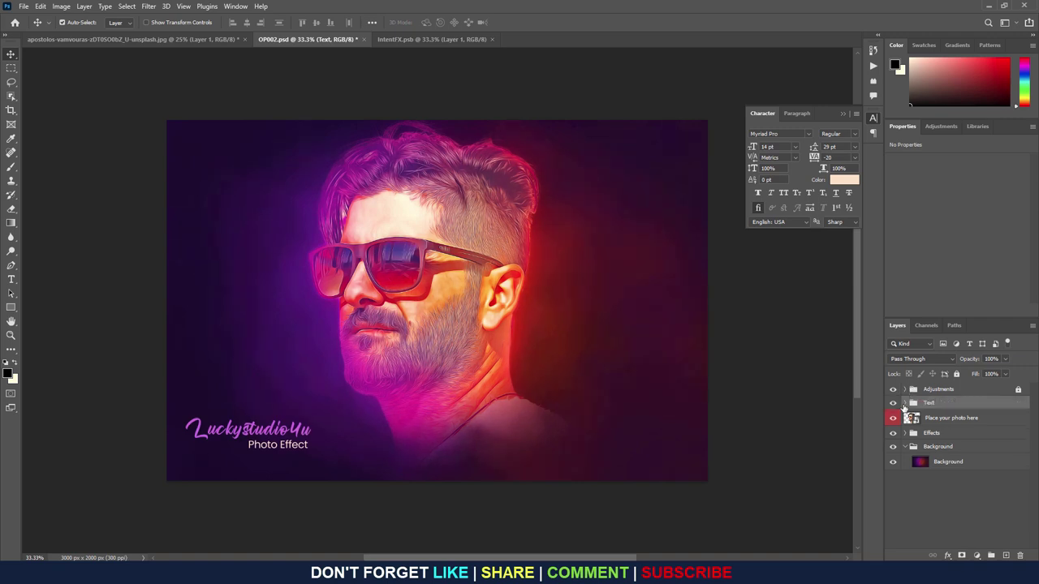
Preview the portrait without the Colorful Effect, restore it, and close the Character panel
click(906, 434)
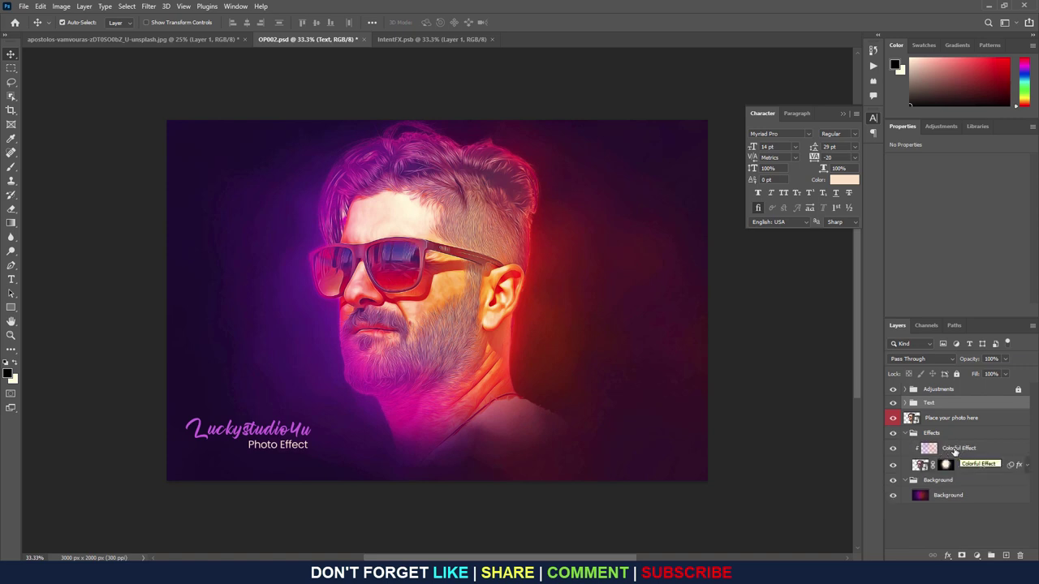
click(893, 449)
click(893, 449)
click(905, 433)
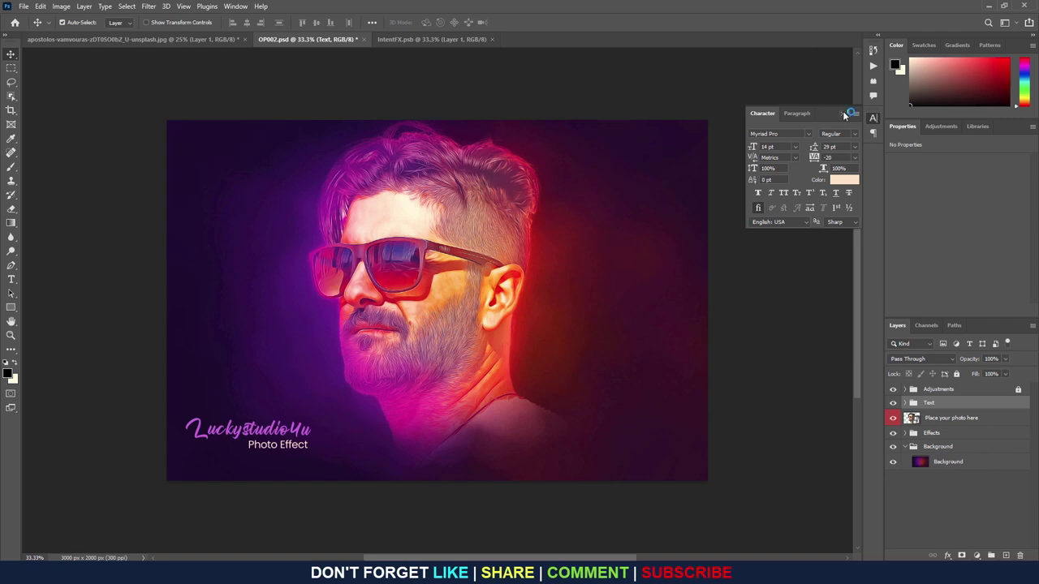
click(843, 114)
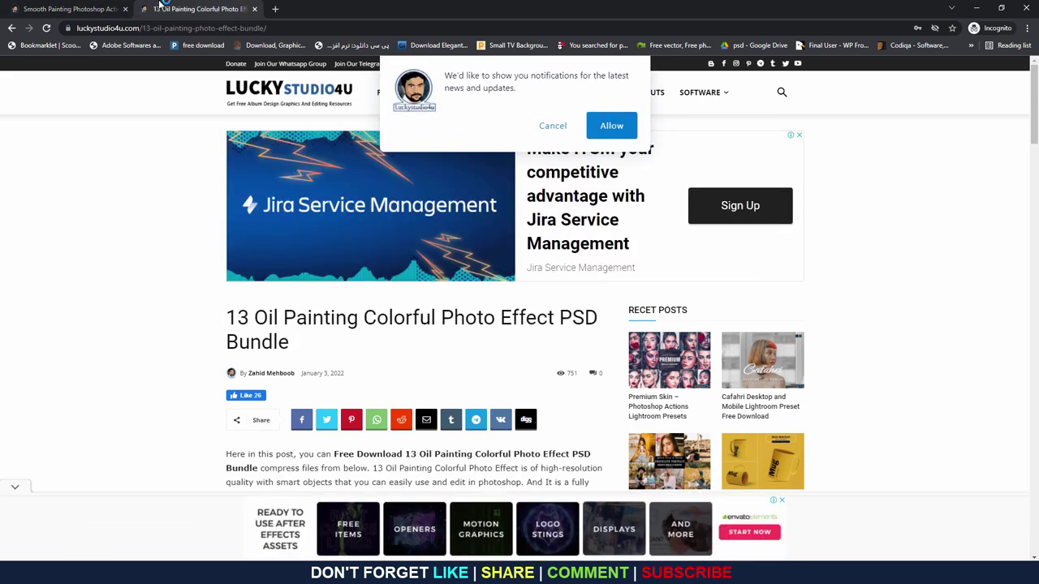
Scroll the Smooth Painting Photoshop Action page to its download button and select the zip password
click(82, 6)
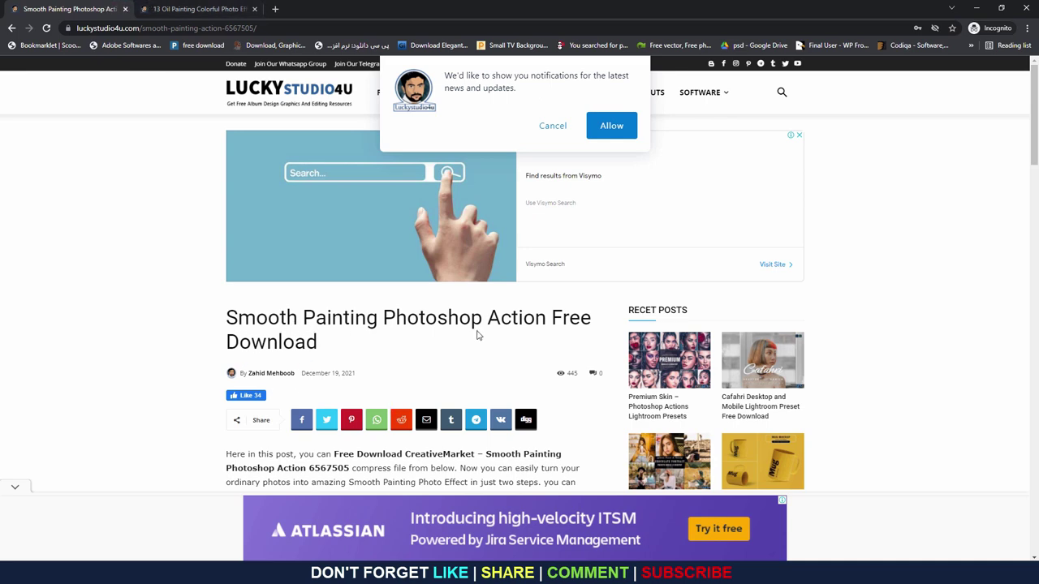
scroll(477, 337, down, 5)
scroll(527, 361, down, 2)
scroll(581, 389, down, 4)
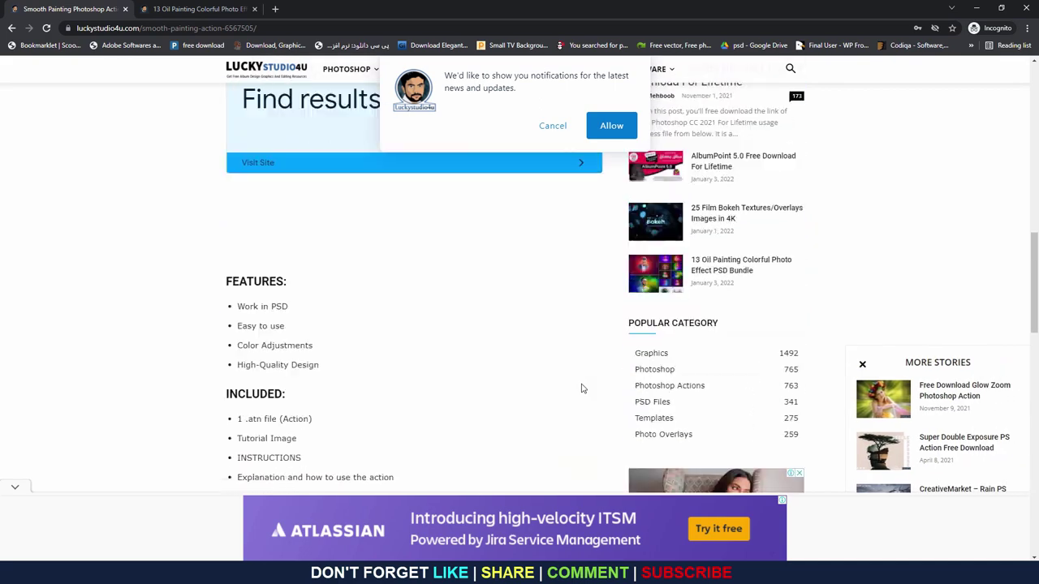
scroll(581, 389, down, 5)
scroll(581, 389, down, 3)
scroll(581, 388, down, 3)
scroll(581, 389, down, 3)
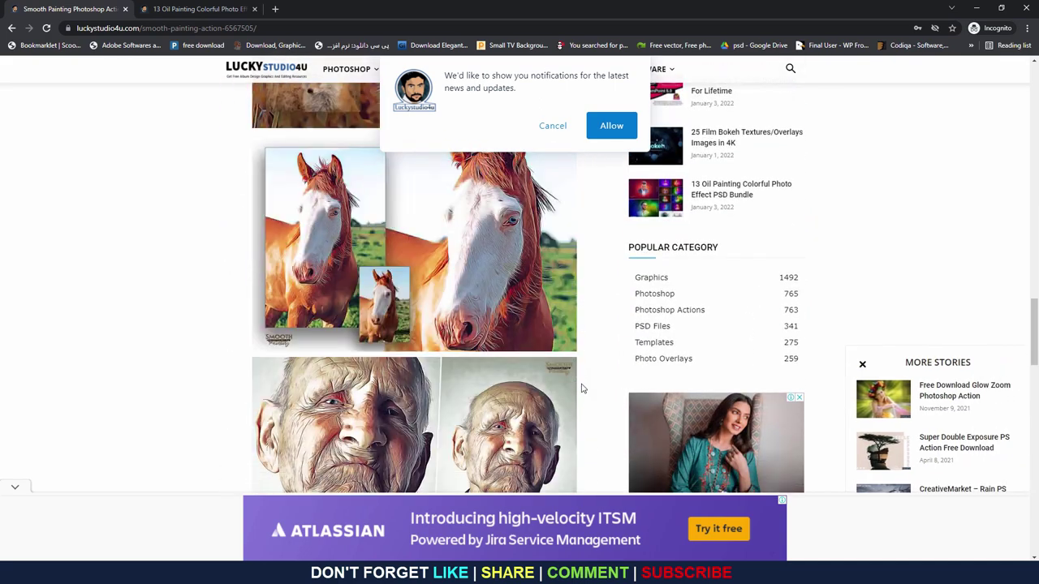
scroll(581, 389, down, 4)
scroll(582, 389, down, 3)
scroll(581, 389, down, 1)
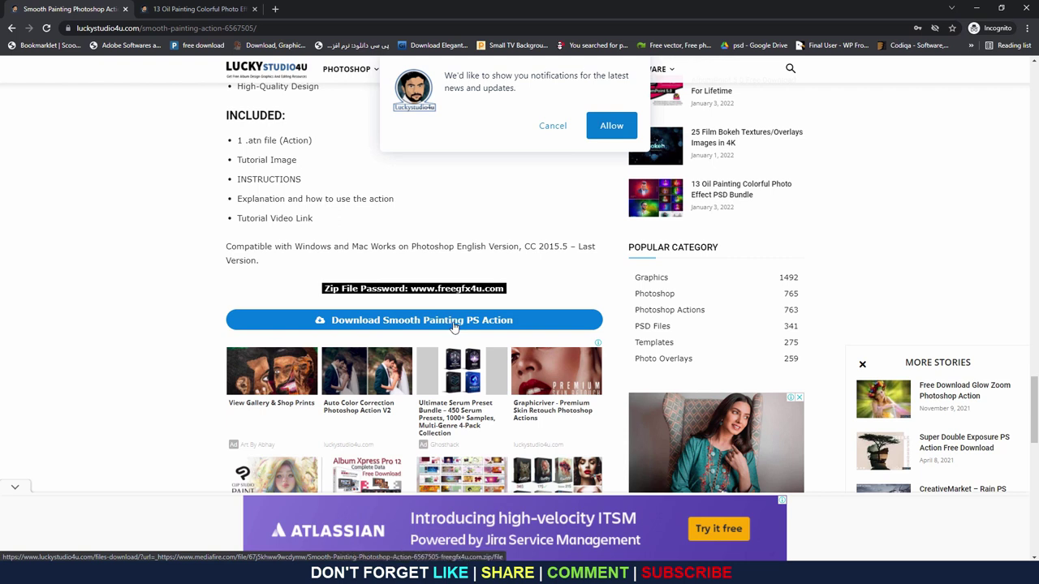
double_click(435, 289)
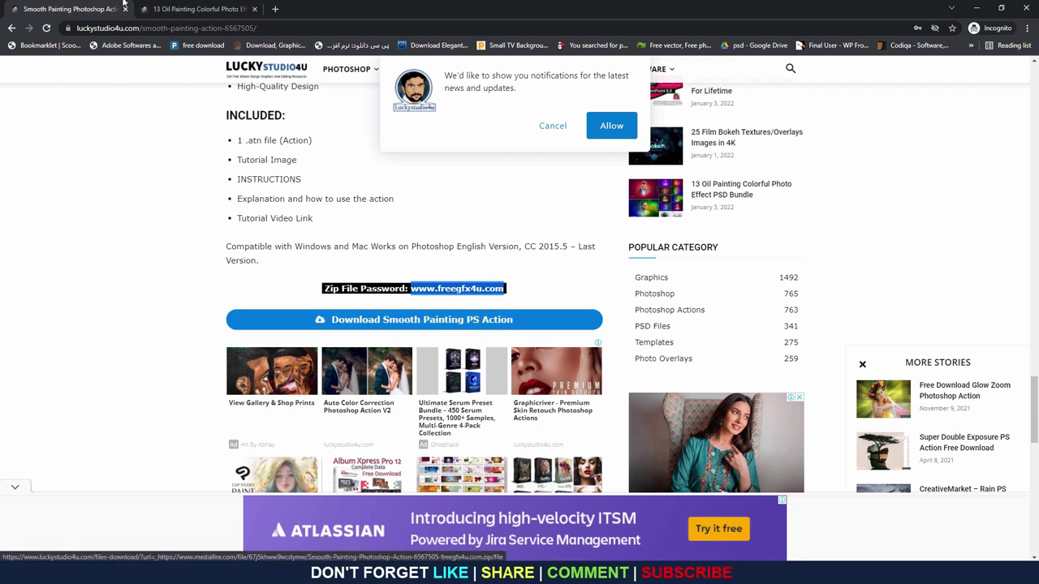
click(162, 8)
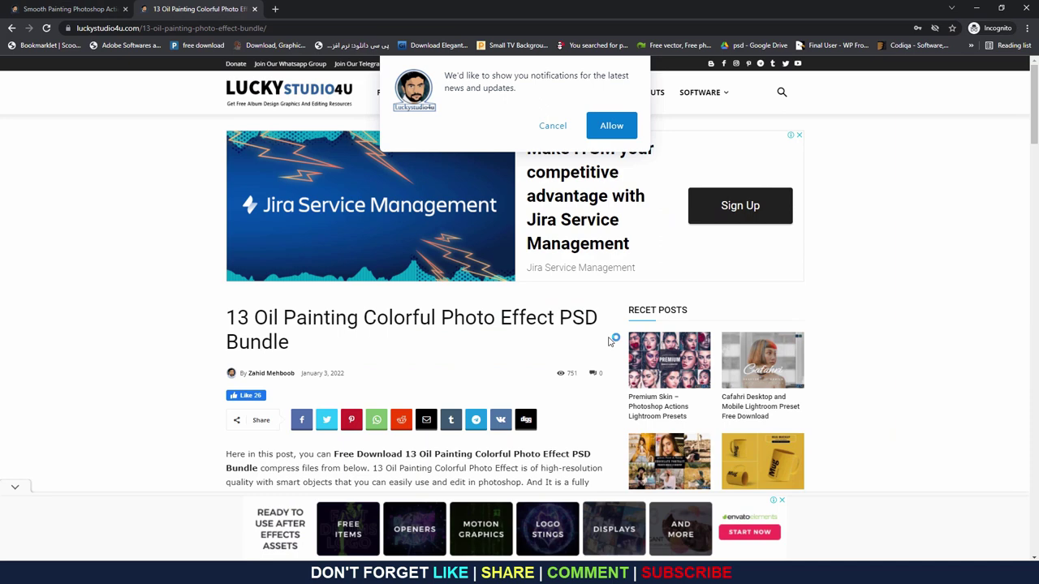
Scroll down and follow 'Download 13 Oil Painting Photo Effect Bundle' to MediaFire
scroll(611, 341, down, 3)
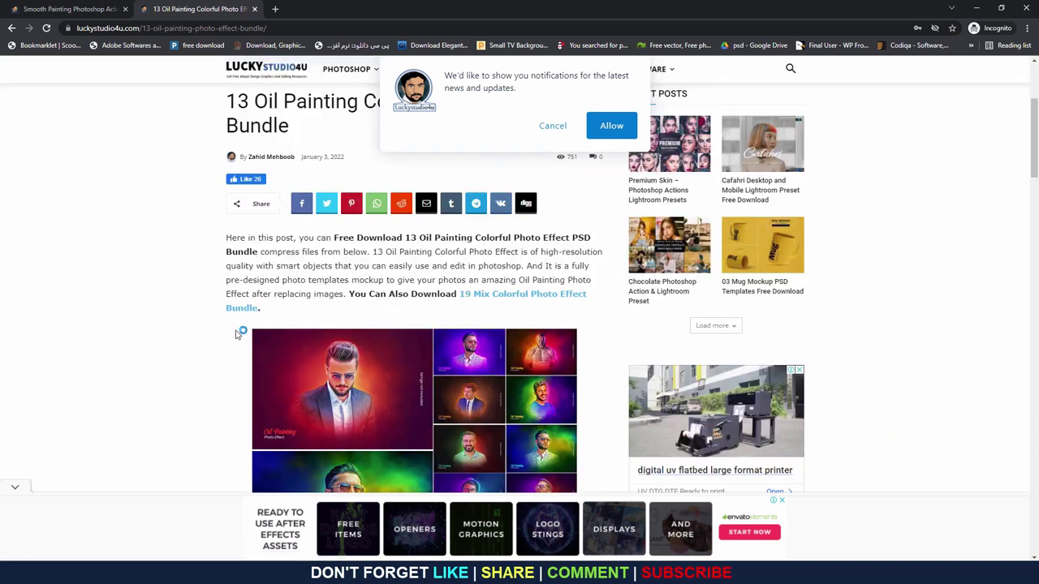
scroll(536, 349, down, 6)
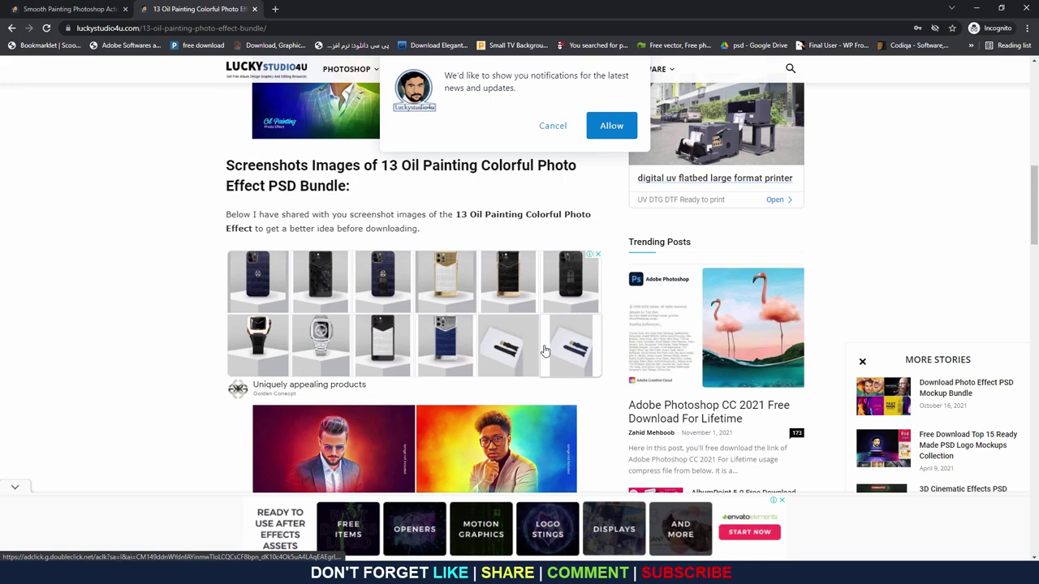
scroll(546, 350, down, 2)
scroll(545, 351, down, 3)
scroll(544, 352, down, 2)
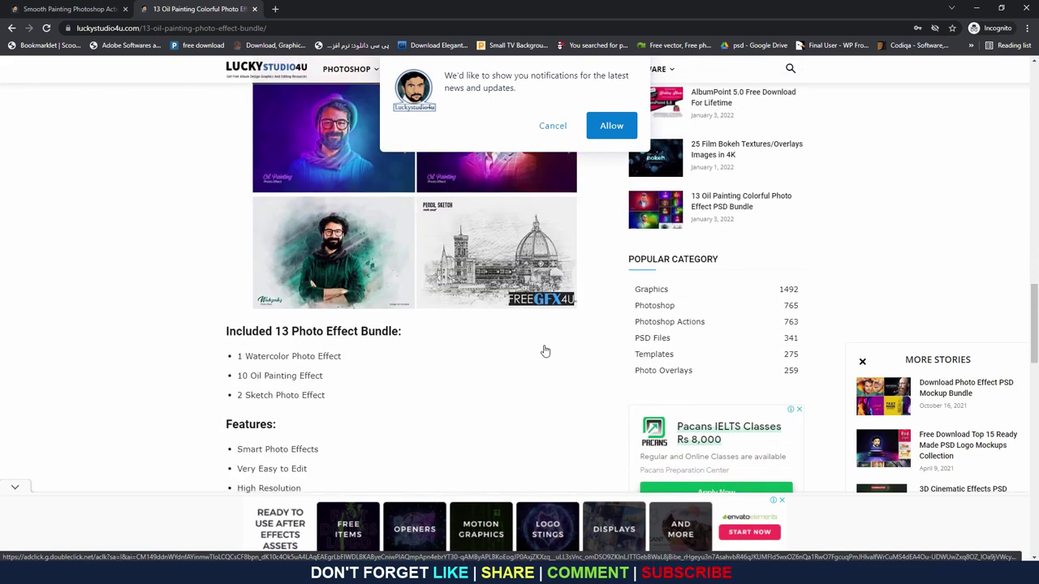
scroll(543, 351, down, 3)
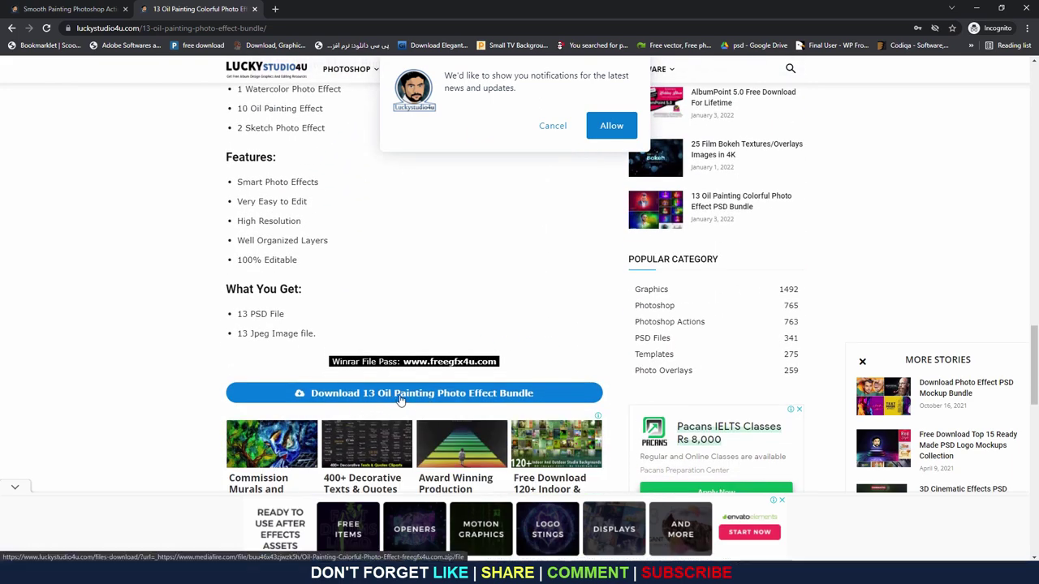
click(416, 400)
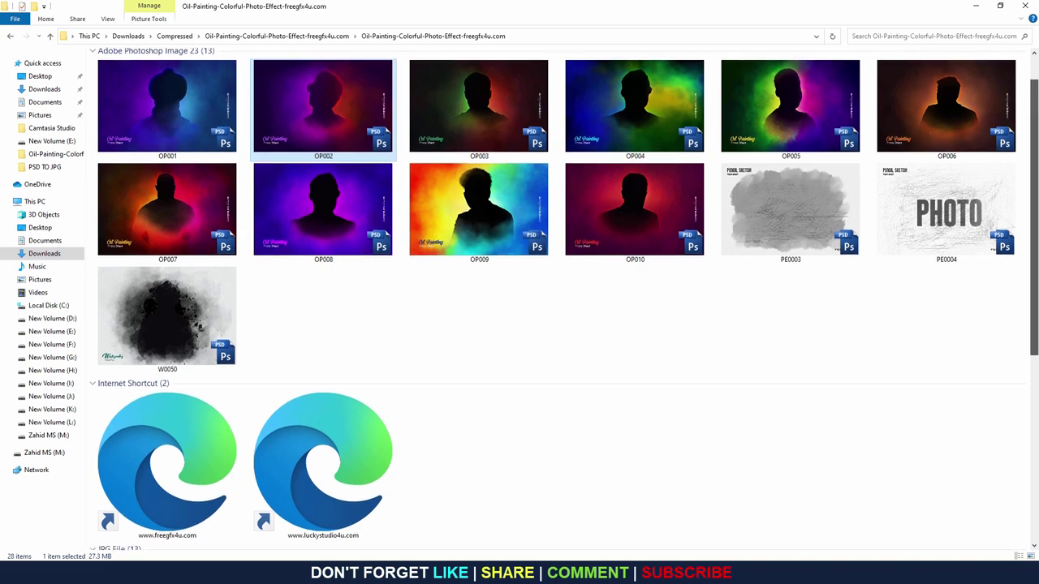
Scroll through the extracted folder's 13 PSD templates and JPG previews
scroll(167, 280, down, 5)
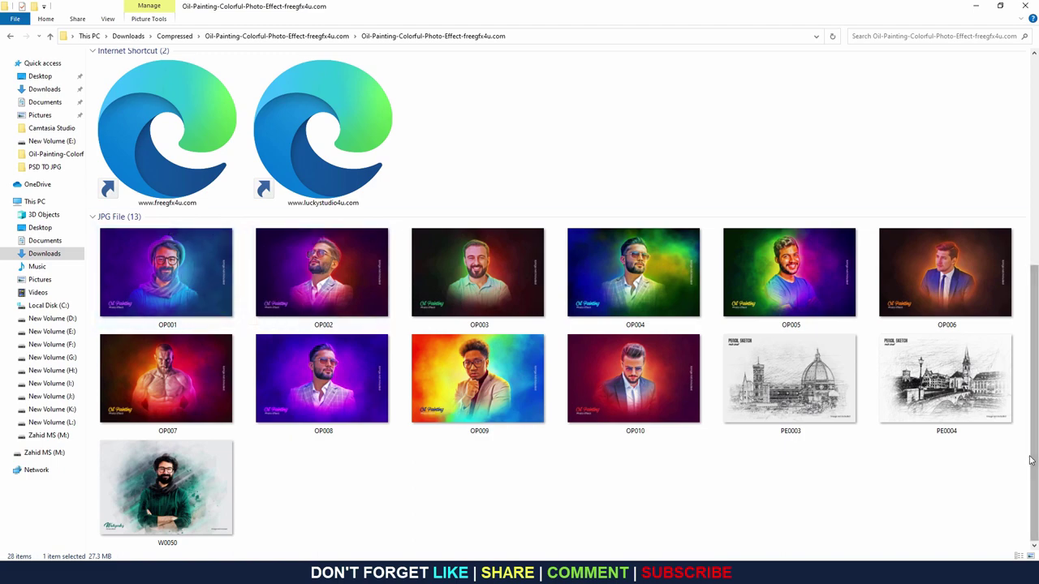
drag(1034, 539, 898, 332)
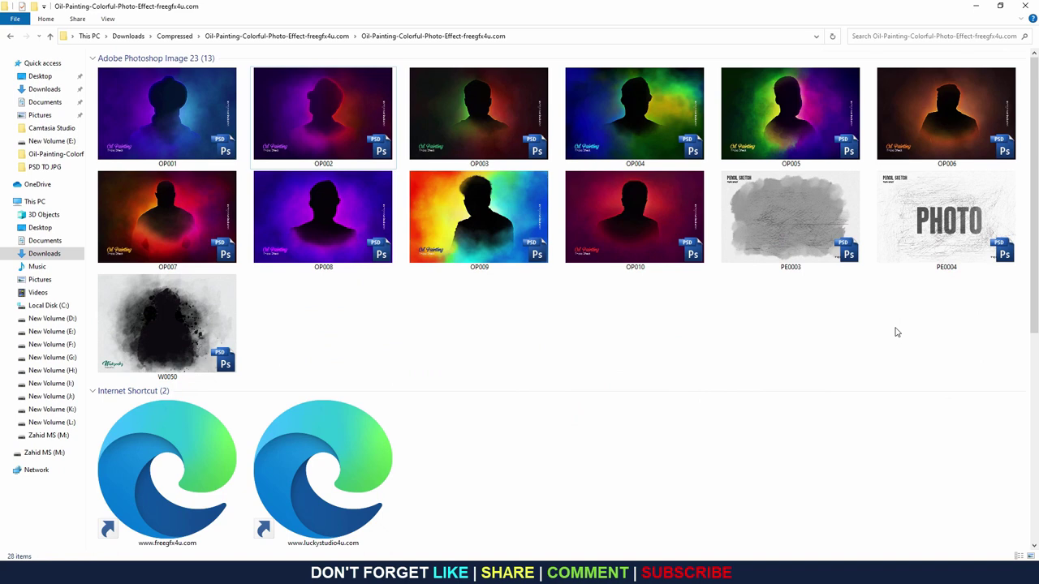